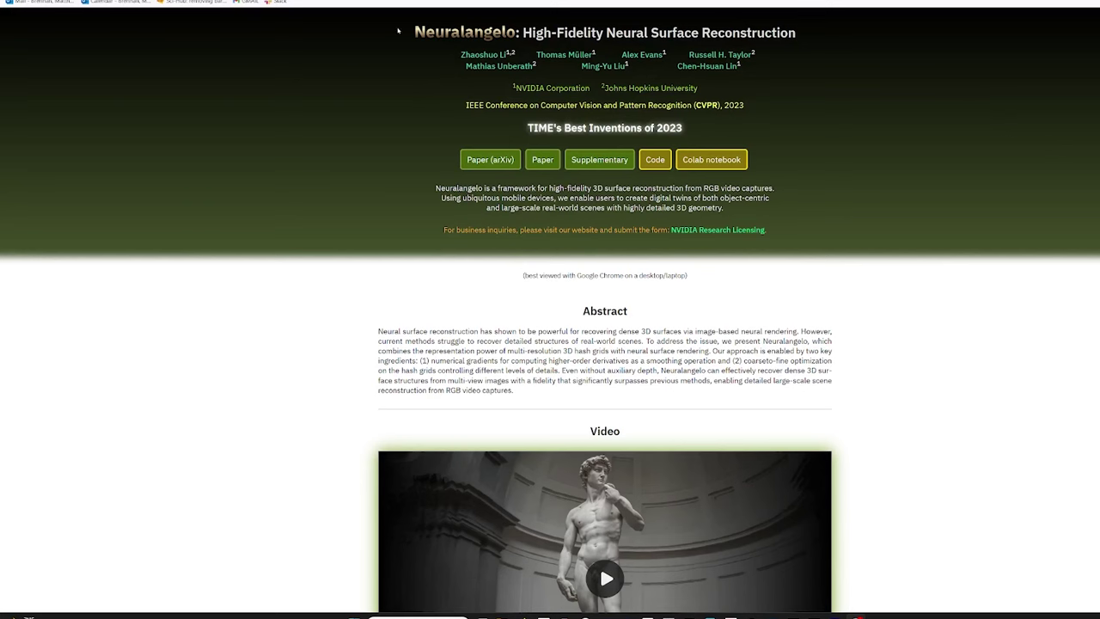
# Review the Neuralangelo project page, covering its title, video, large-scale and object-centric reconstructions, and method figures
pyautogui.moveTo(398, 31); pyautogui.dragTo(799, 34)
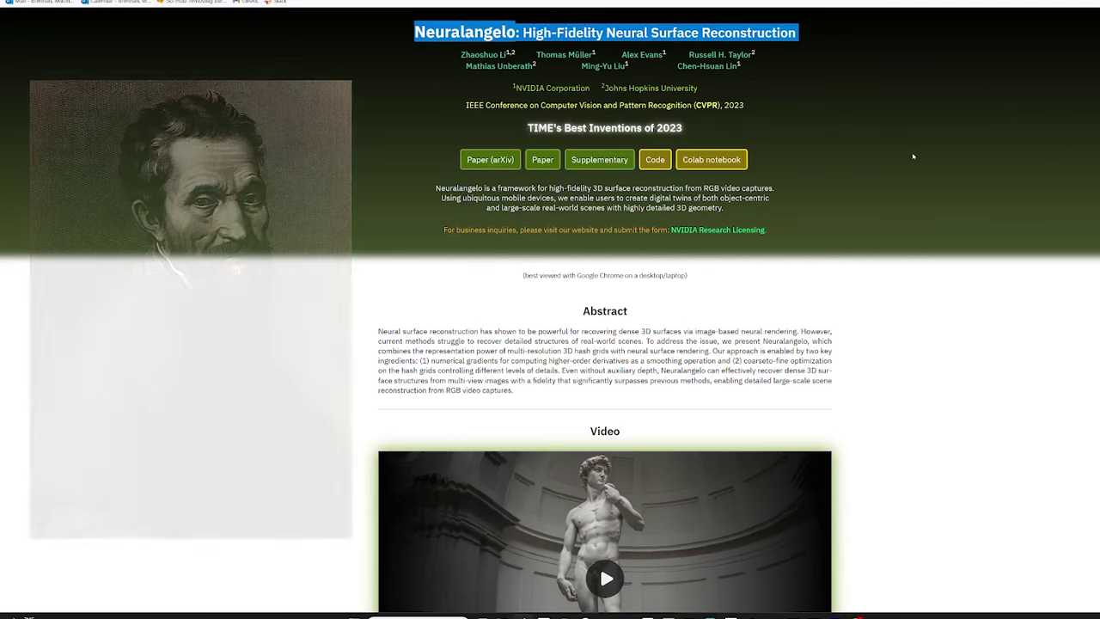
pyautogui.click(913, 157)
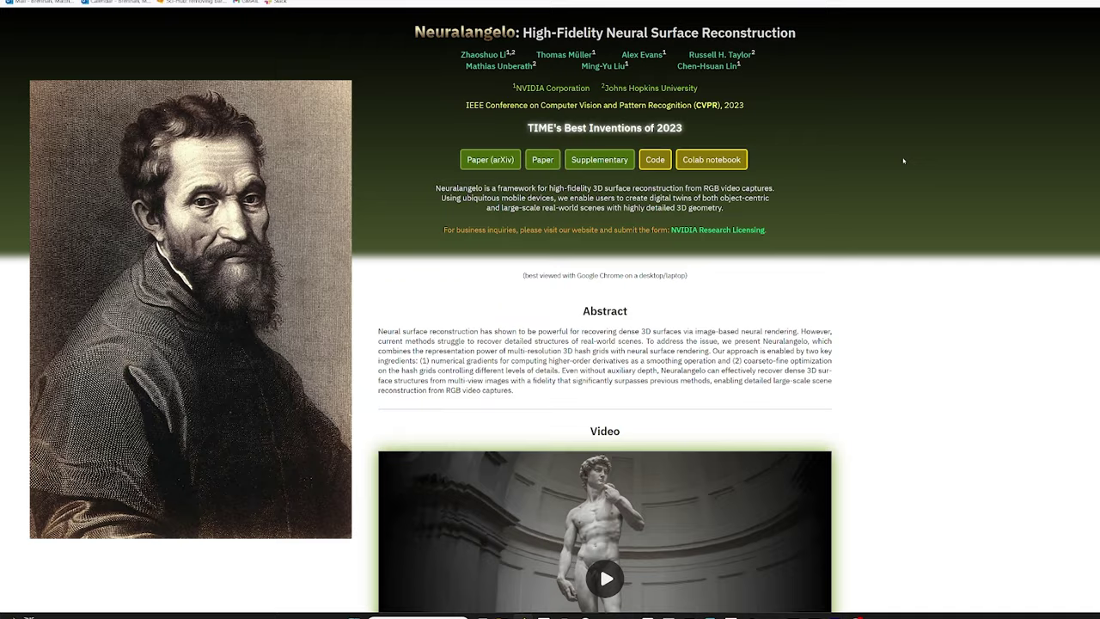
pyautogui.scroll(-4, 913, 157)
pyautogui.scroll(-2, 882, 168)
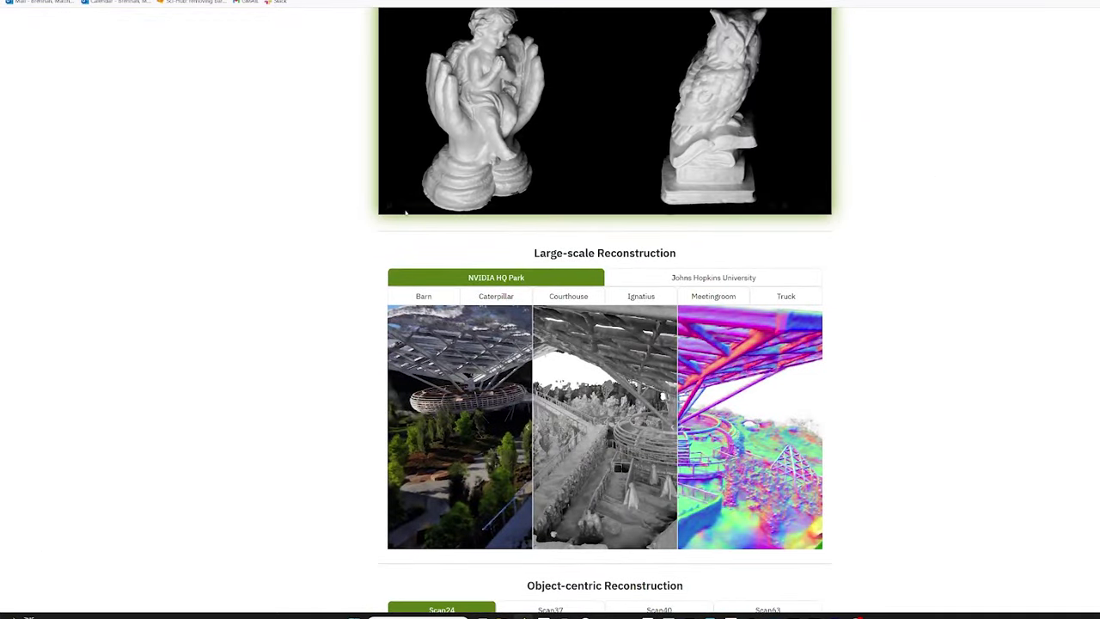
pyautogui.scroll(-2, 330, 292)
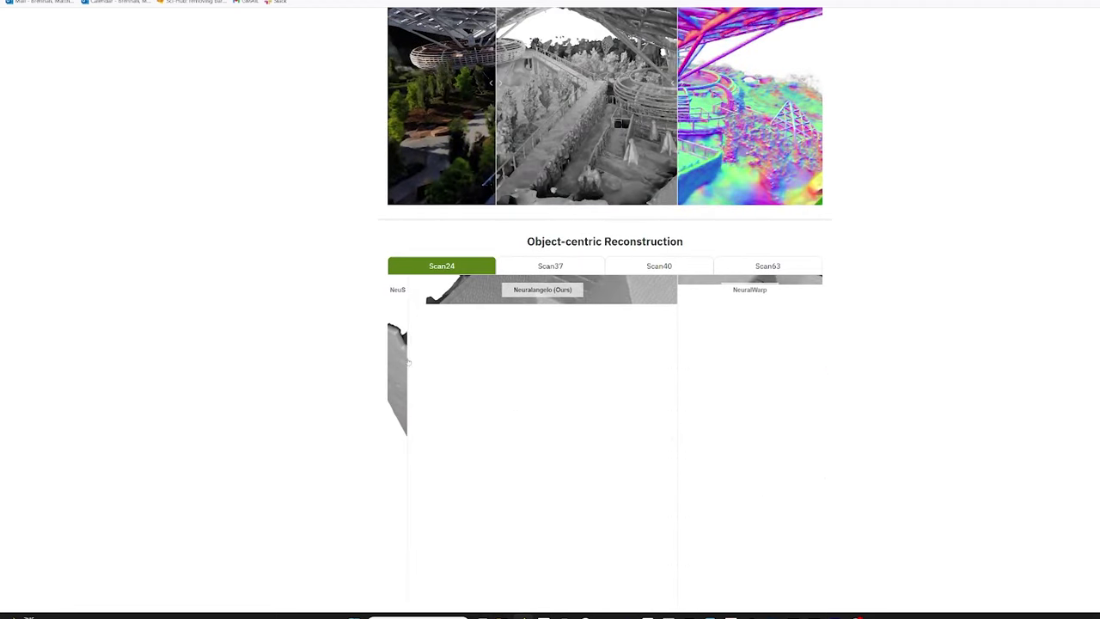
pyautogui.scroll(-12, 678, 359)
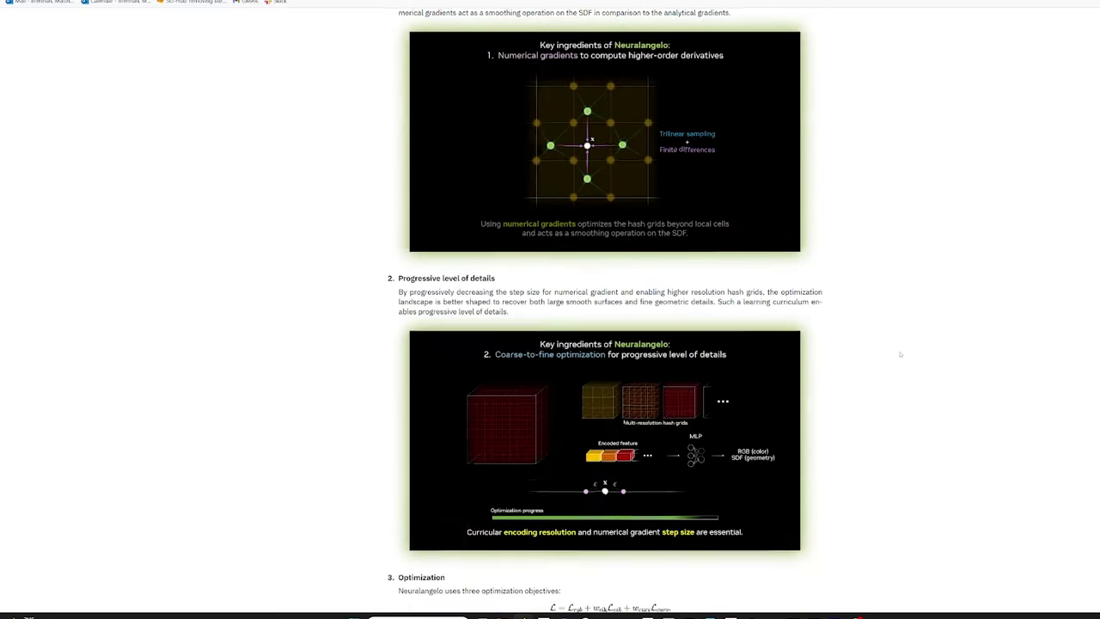
pyautogui.scroll(-4, 900, 354)
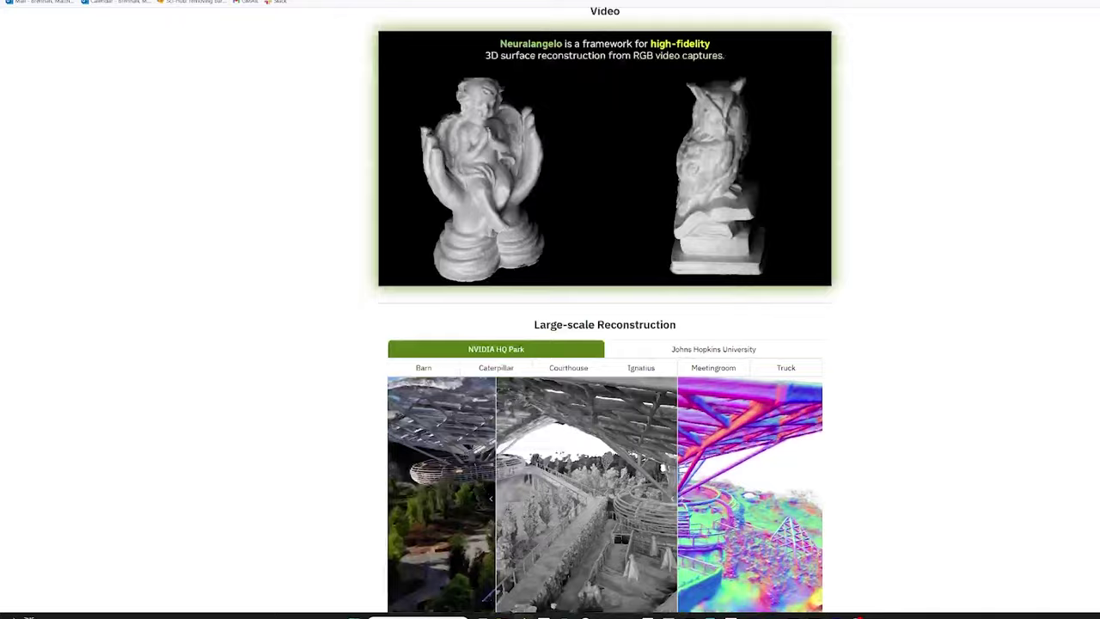
pyautogui.scroll(6, 549, 309)
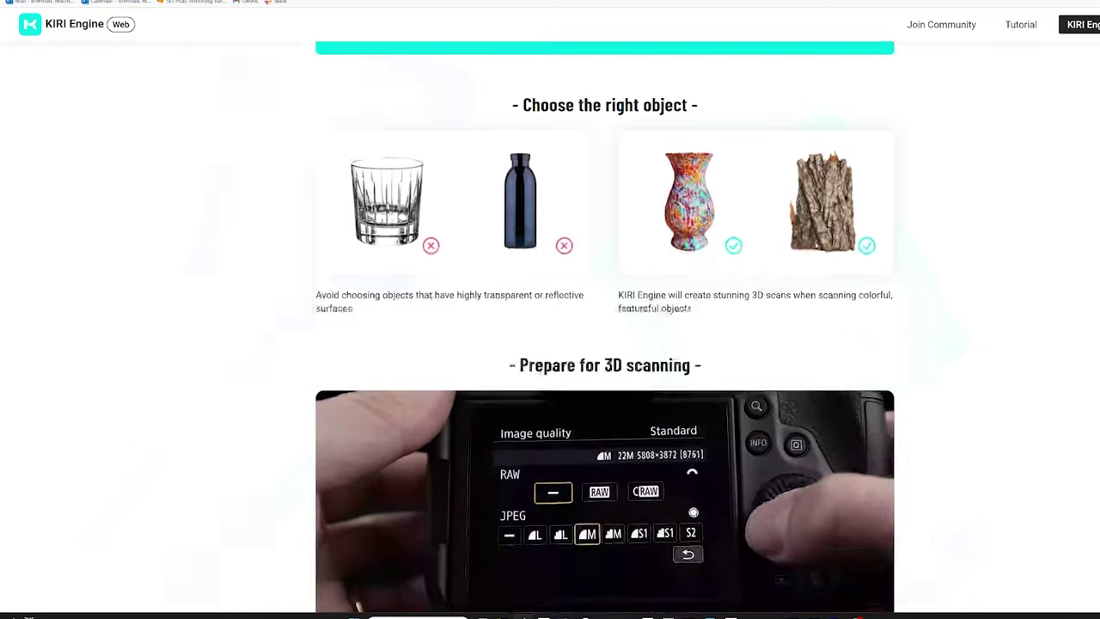
# Review the KIRI Engine web home page, including its object-selection guidance and the favorite 3D scans gallery
pyautogui.scroll(-4, 817, 248)
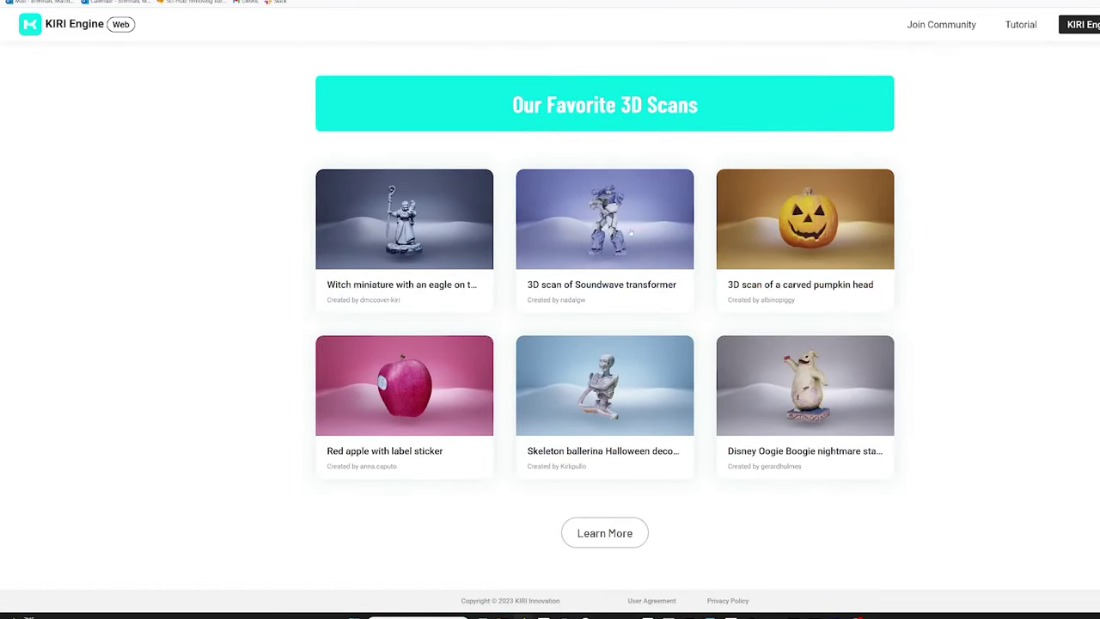
pyautogui.scroll(20, 630, 232)
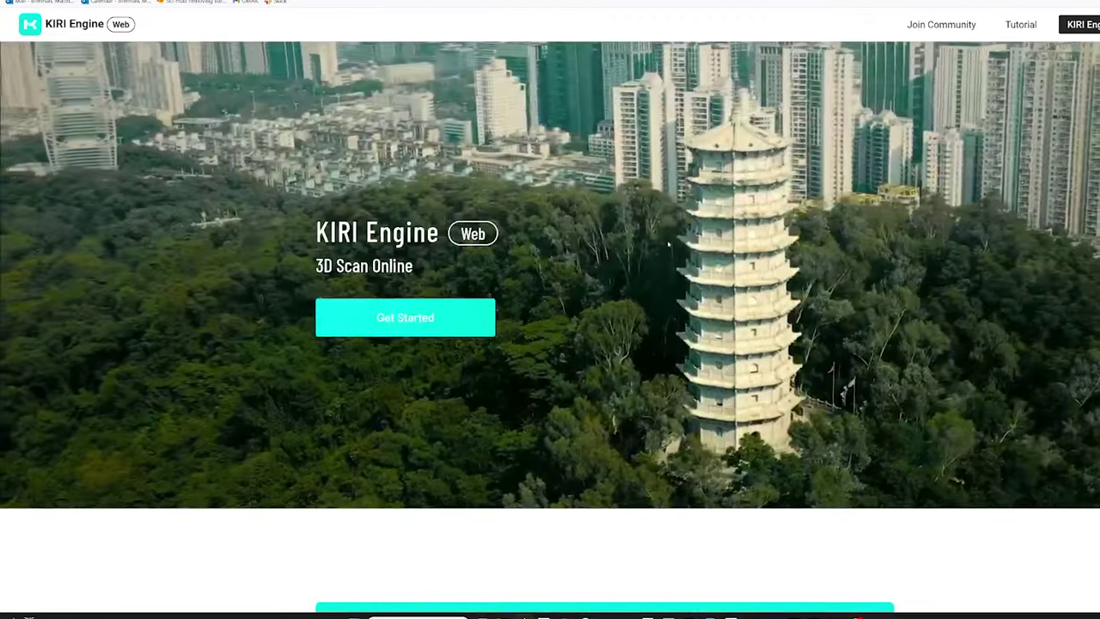
pyautogui.moveTo(1095, 24)
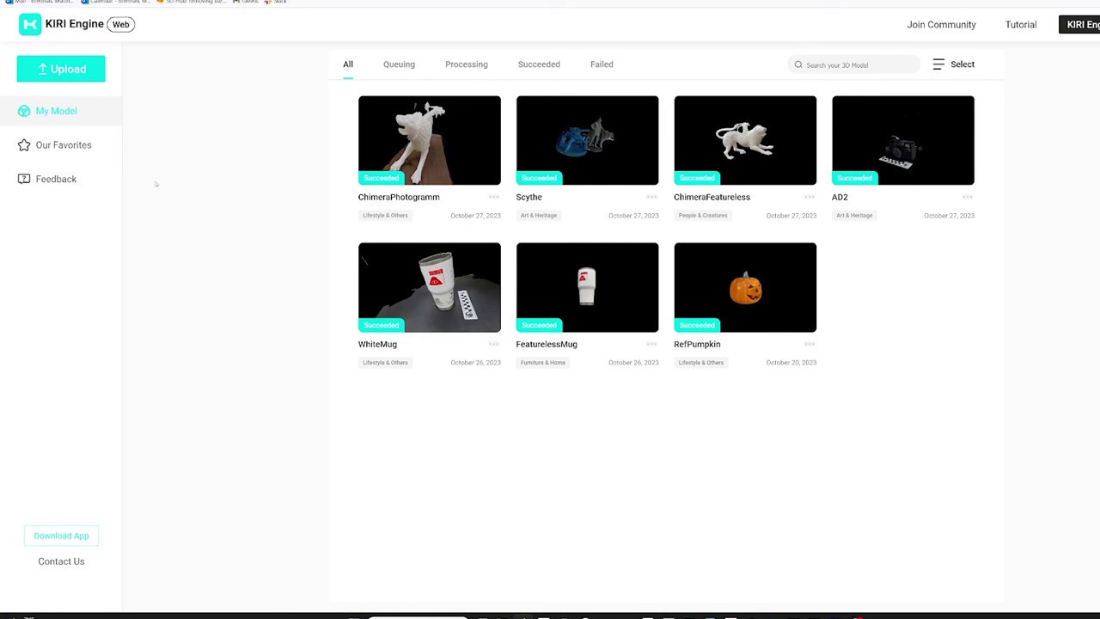
# Highlight the ChimeraFeatureless and FeaturelessMug names in the model library, and clear the text selection
pyautogui.moveTo(705, 196); pyautogui.dragTo(750, 196)
pyautogui.moveTo(515, 344); pyautogui.dragTo(561, 344)
pyautogui.click(603, 432)
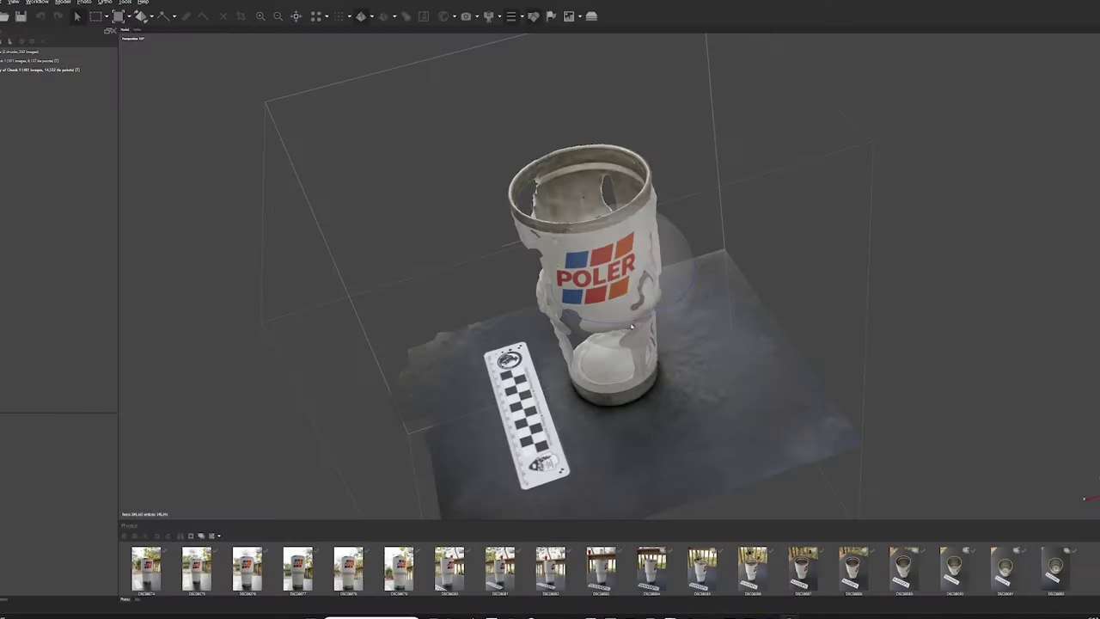
# Switch to Metashape and inspect the textured photogrammetry model of the mug from several sides
pyautogui.moveTo(618, 325); pyautogui.dragTo(597, 344)
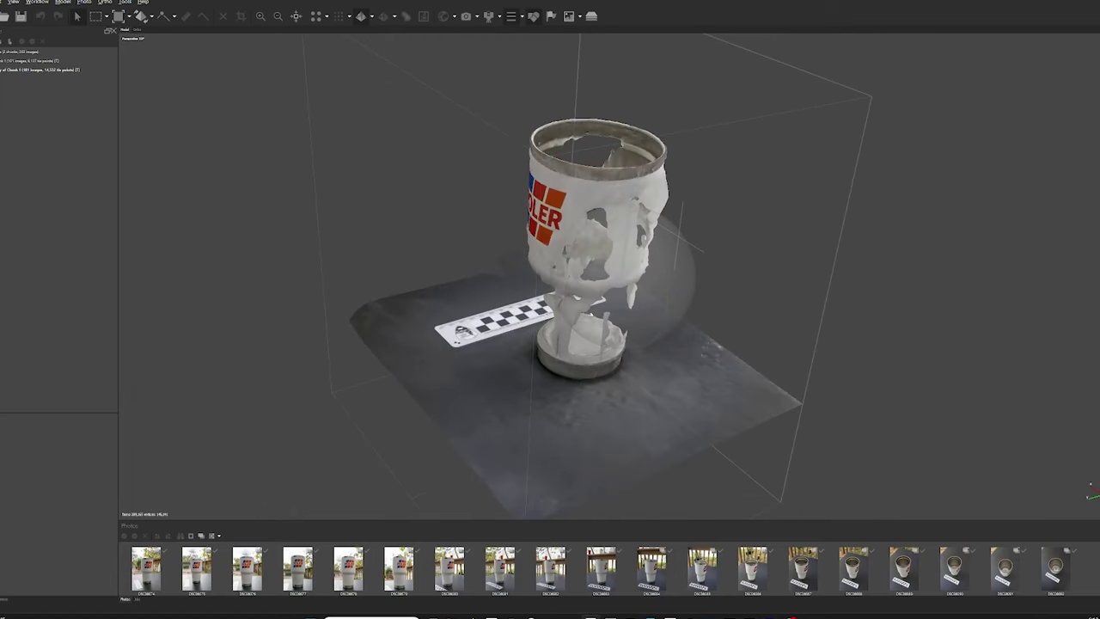
pyautogui.moveTo(640, 301); pyautogui.dragTo(578, 292)
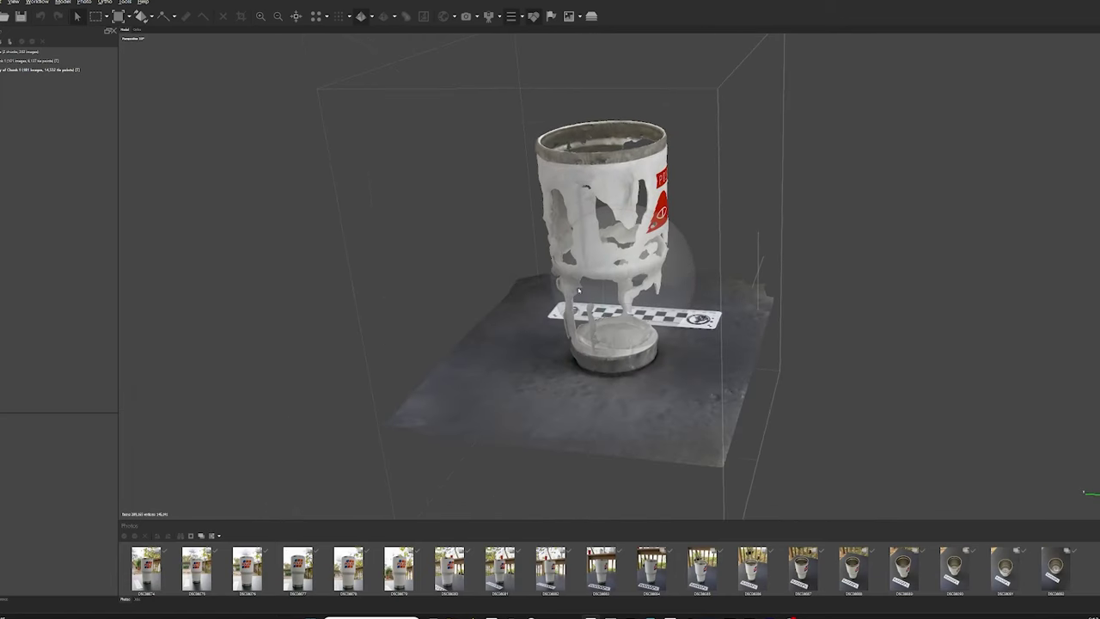
pyautogui.moveTo(646, 316); pyautogui.dragTo(600, 298)
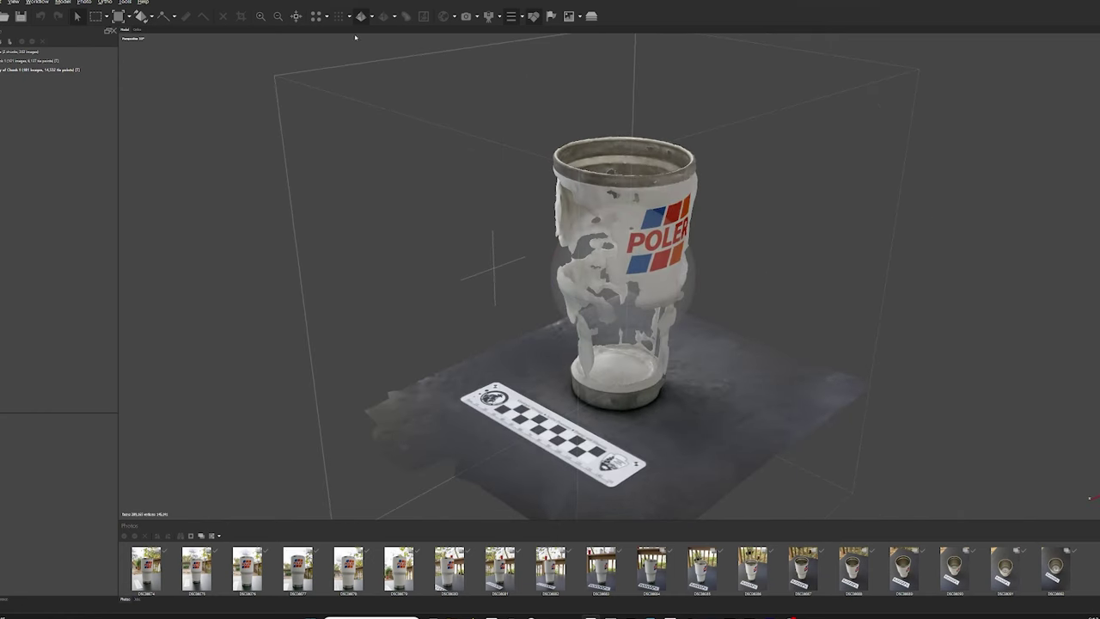
# Display the mug model in Solid mode and inspect its mesh surface up close from several sides
pyautogui.click(372, 16)
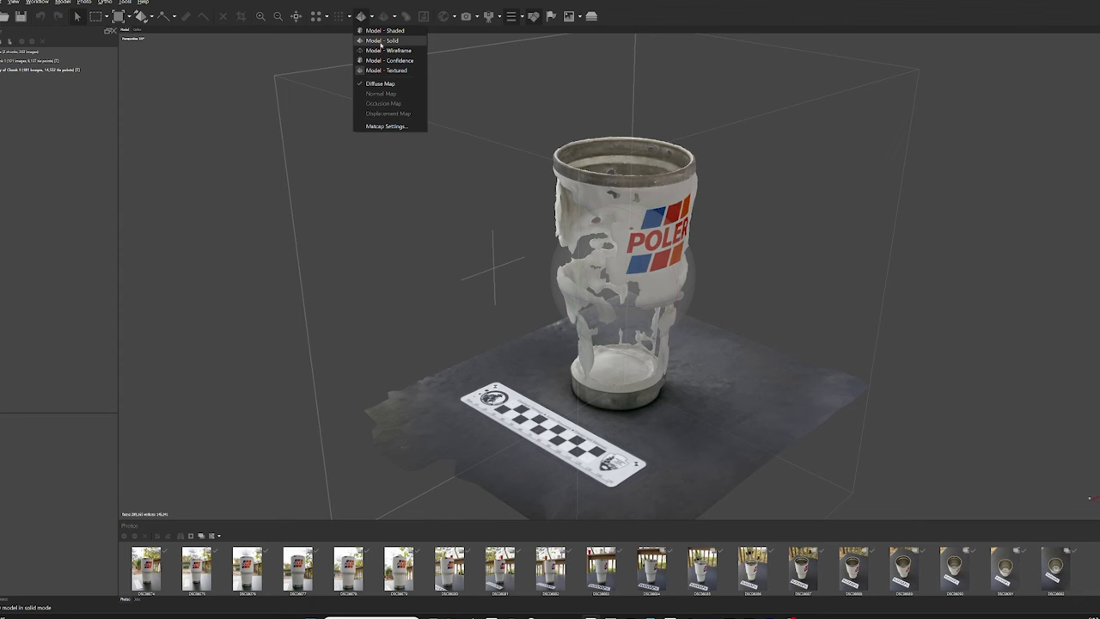
pyautogui.click(381, 40)
pyautogui.scroll(3, 649, 291)
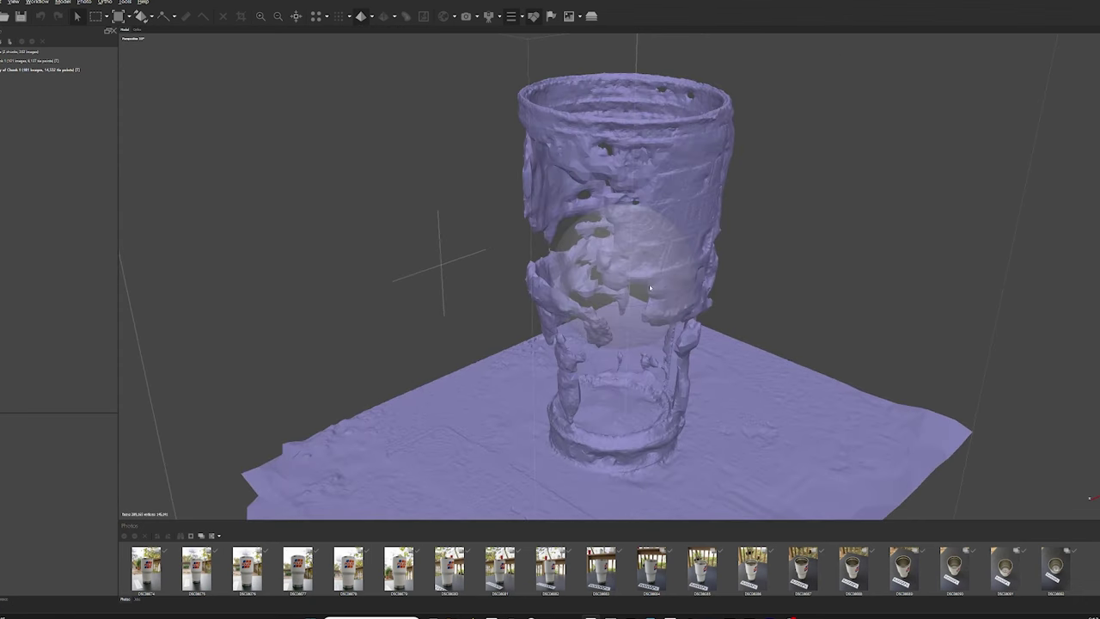
pyautogui.moveTo(649, 283); pyautogui.dragTo(567, 313)
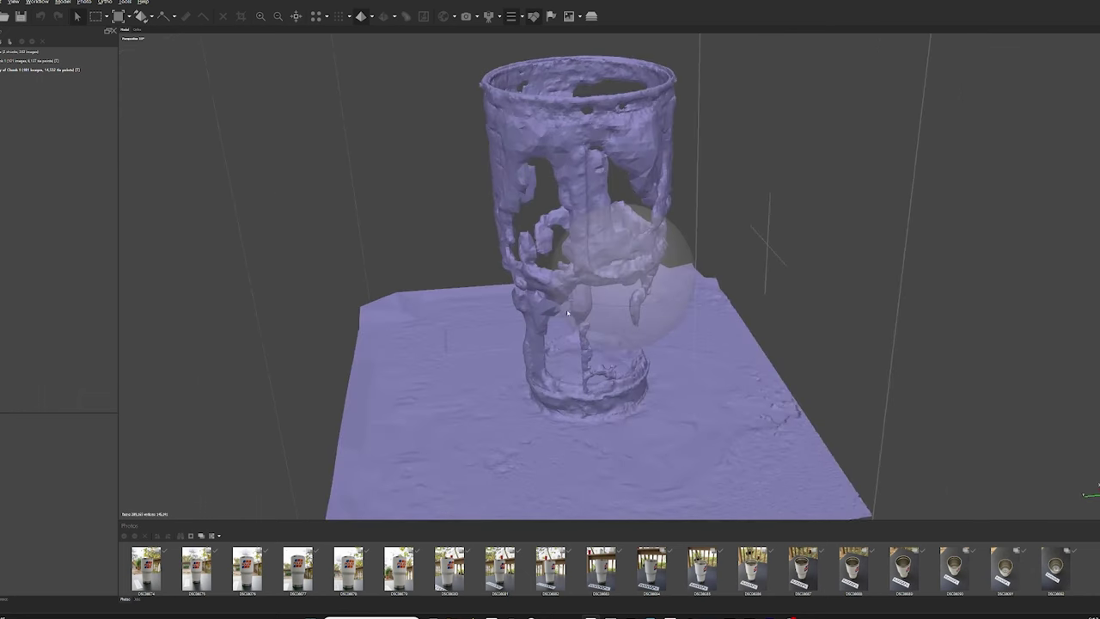
pyautogui.scroll(-3, 605, 292)
pyautogui.moveTo(656, 284); pyautogui.dragTo(468, 90)
# Display the mug model in Shaded mode and examine its logo side and damaged walls
pyautogui.click(370, 16)
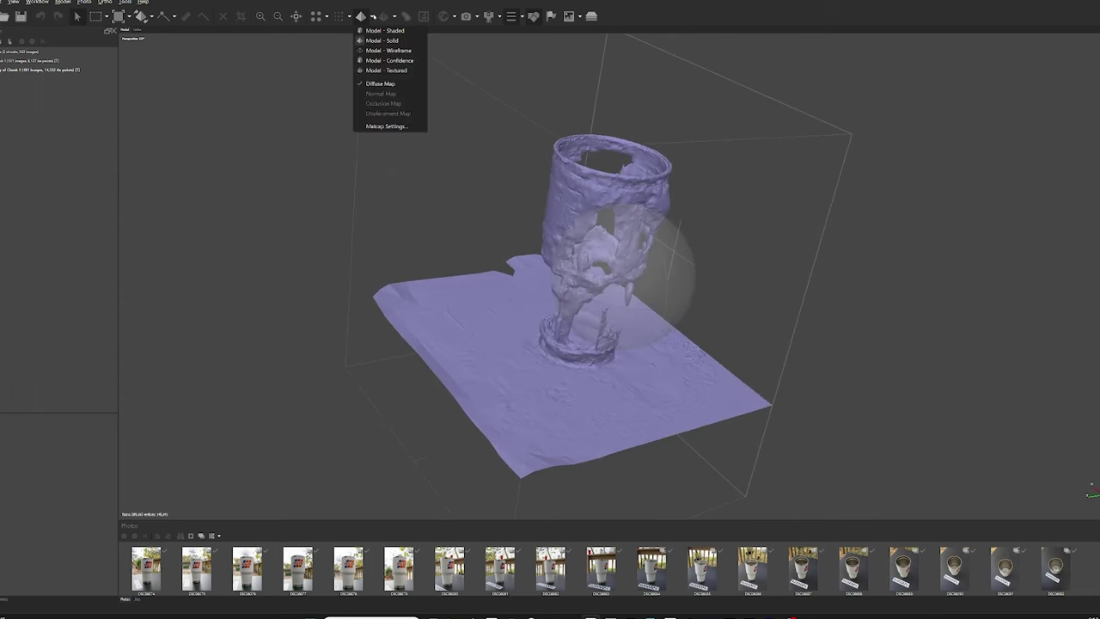
pyautogui.click(376, 33)
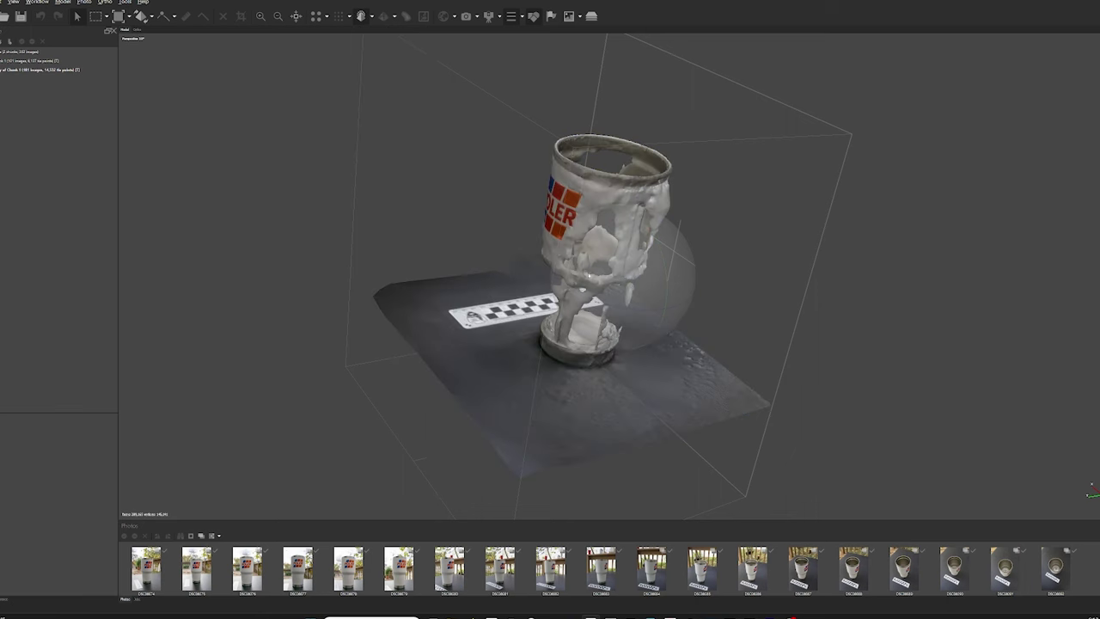
pyautogui.moveTo(608, 295); pyautogui.dragTo(691, 304)
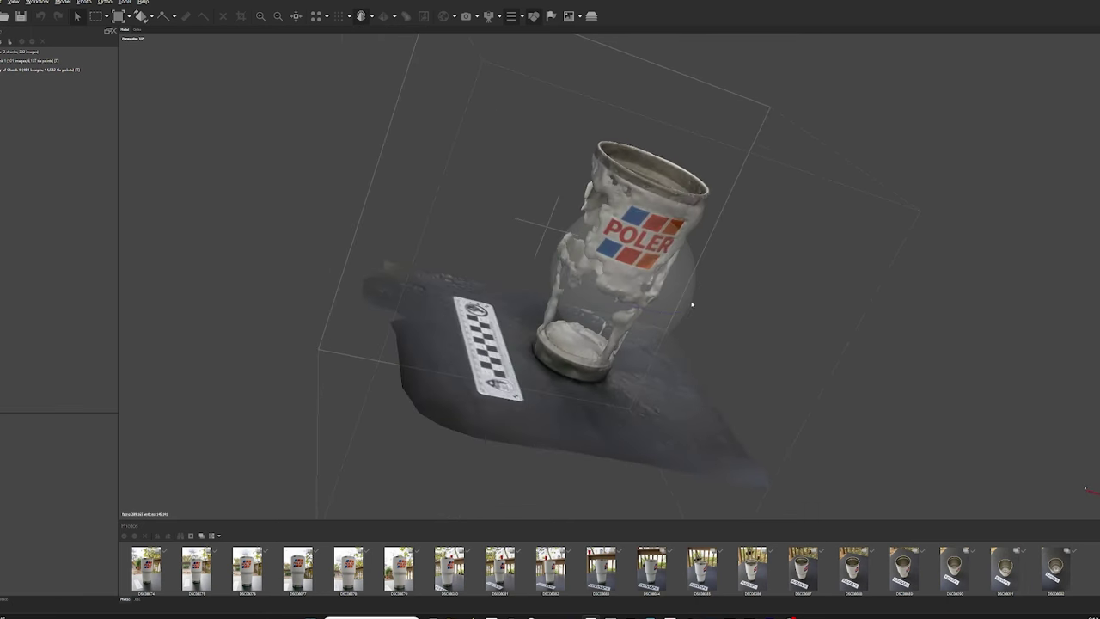
pyautogui.moveTo(605, 313); pyautogui.dragTo(629, 322)
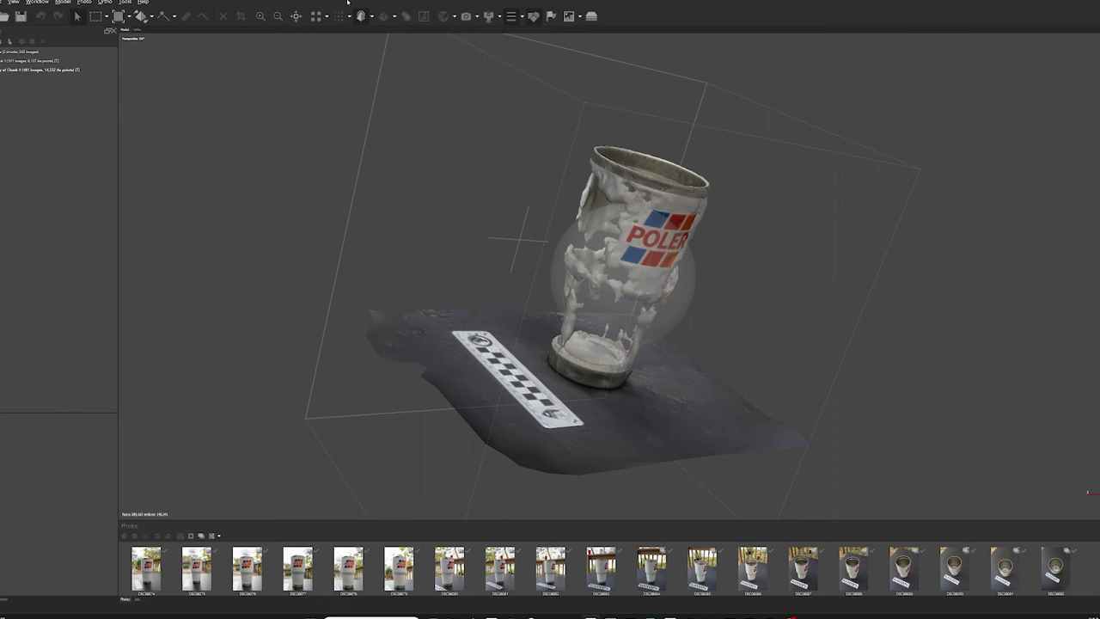
# Display the mug model in Textured mode and examine it once more
pyautogui.click(370, 16)
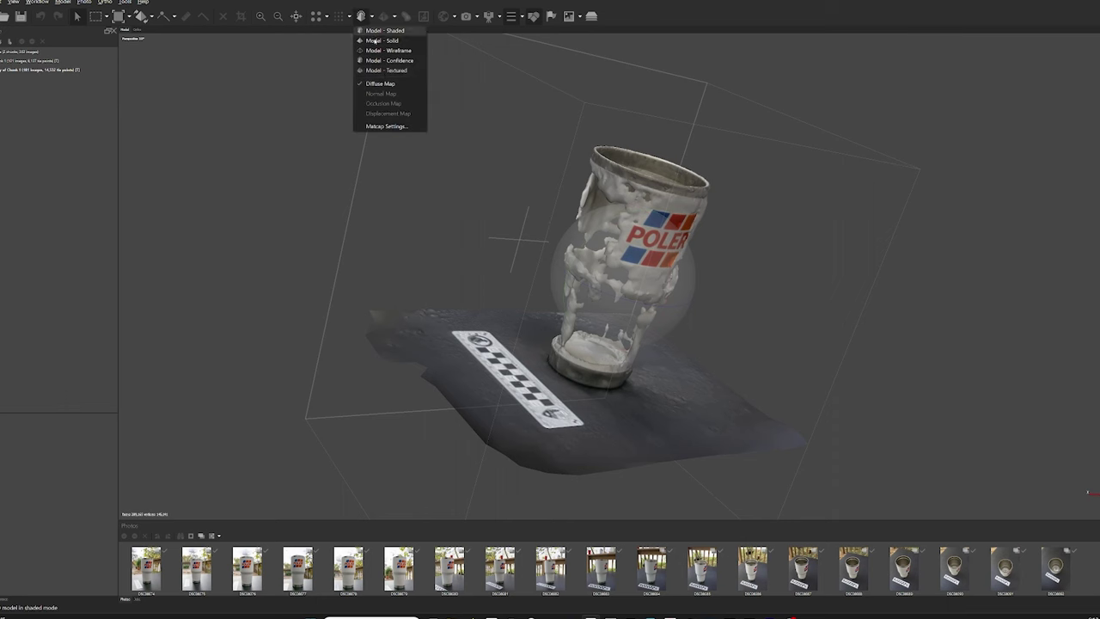
pyautogui.click(387, 70)
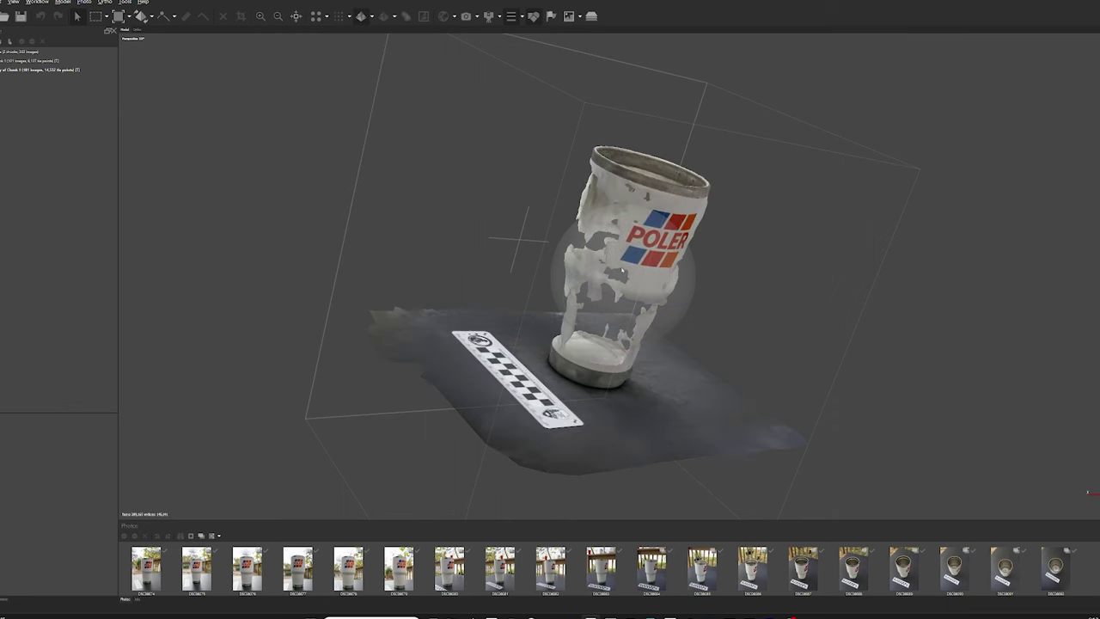
pyautogui.moveTo(621, 272); pyautogui.dragTo(601, 276)
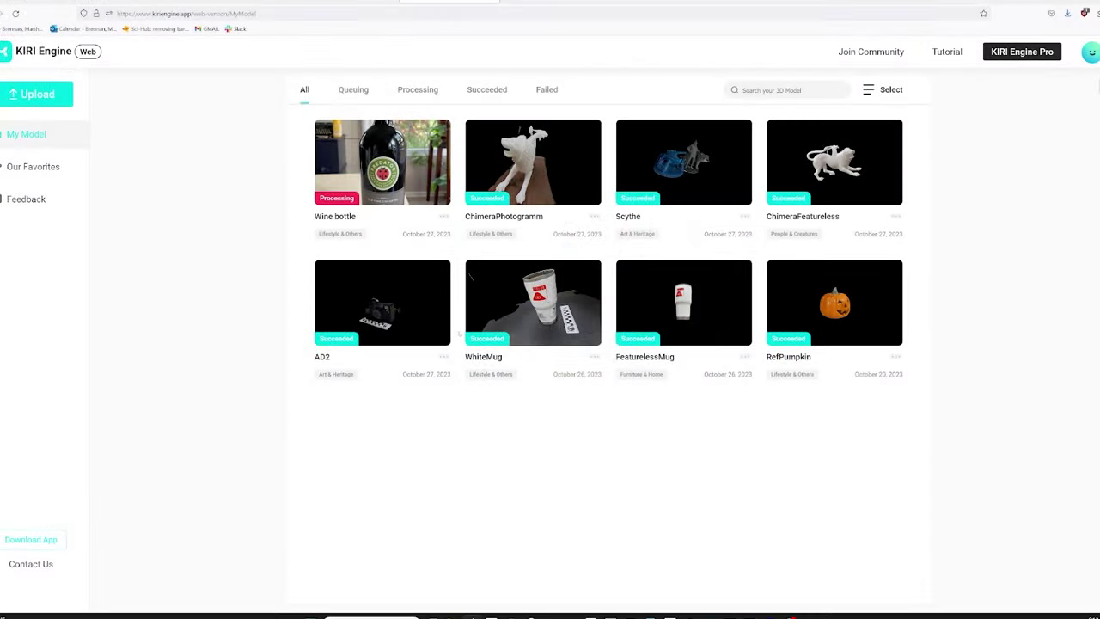
# Switch to KIRI Engine, open the WhiteMug scan and inspect the mug's walls and base from several sides
pyautogui.click(546, 302)
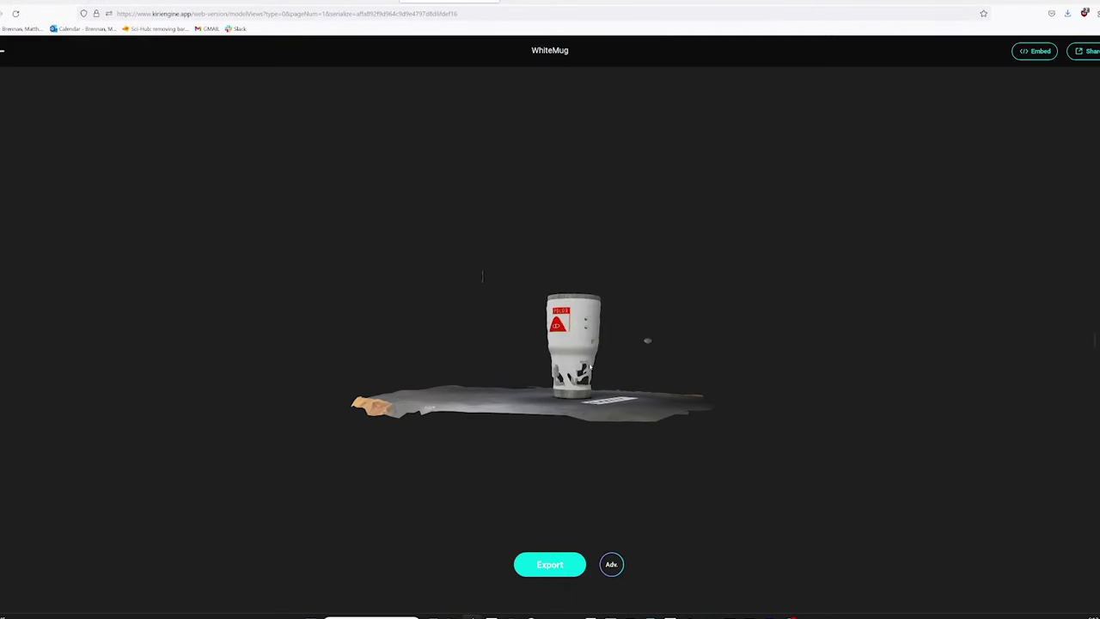
pyautogui.scroll(10, 591, 367)
pyautogui.scroll(-5, 590, 367)
pyautogui.moveTo(590, 367); pyautogui.dragTo(445, 469)
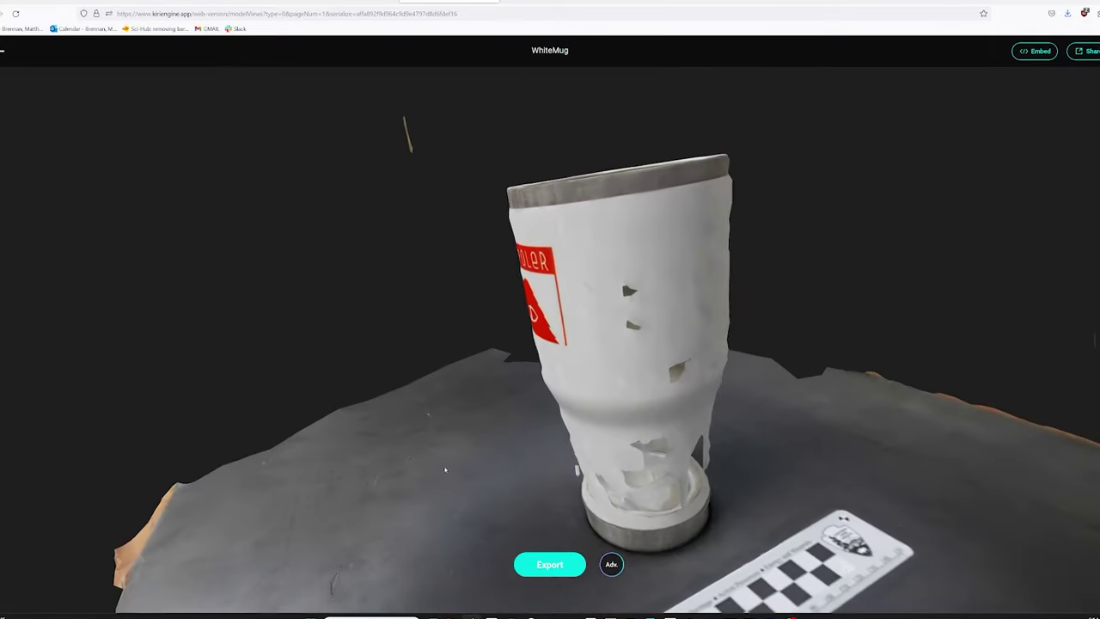
pyautogui.scroll(-5, 604, 393)
pyautogui.scroll(4, 603, 389)
pyautogui.moveTo(603, 389); pyautogui.dragTo(481, 513)
pyautogui.moveTo(970, 540); pyautogui.dragTo(610, 563)
pyautogui.moveTo(859, 490); pyautogui.dragTo(626, 566)
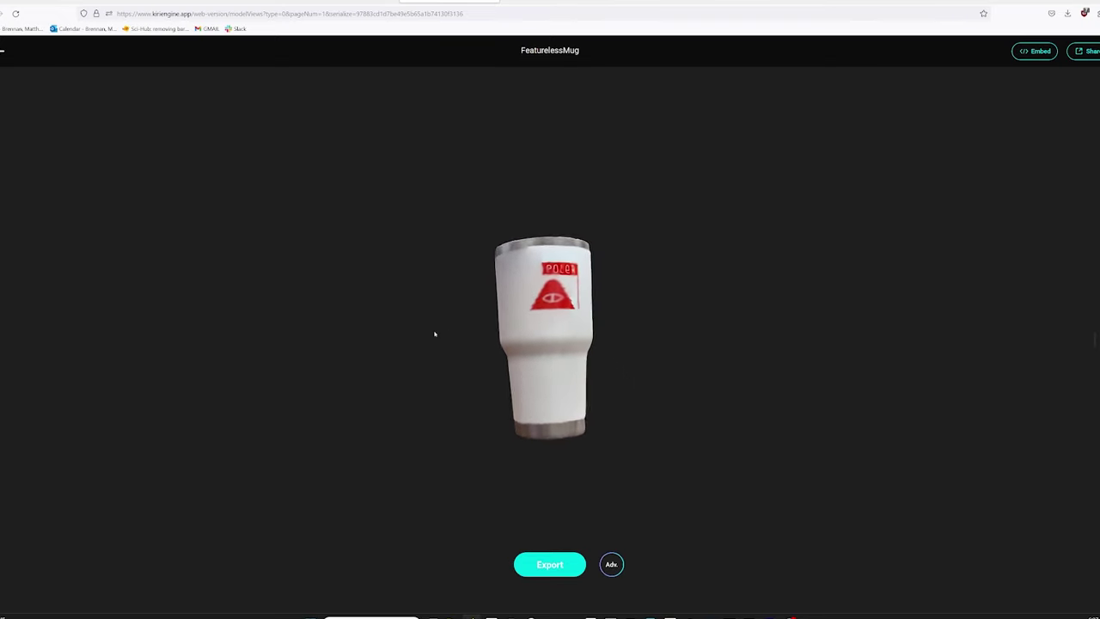
# Inspect the FeaturelessMug scan all around, examining both logos, the plain walls, the rim and the underside
pyautogui.scroll(5, 558, 344)
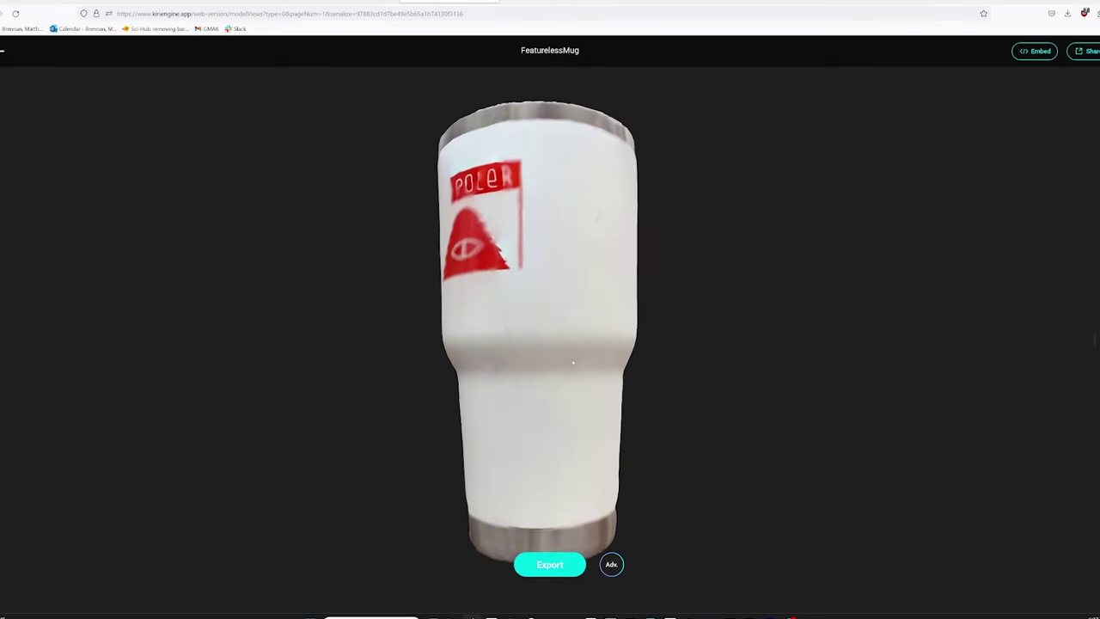
pyautogui.moveTo(609, 376); pyautogui.dragTo(391, 380)
pyautogui.scroll(-4, 587, 358)
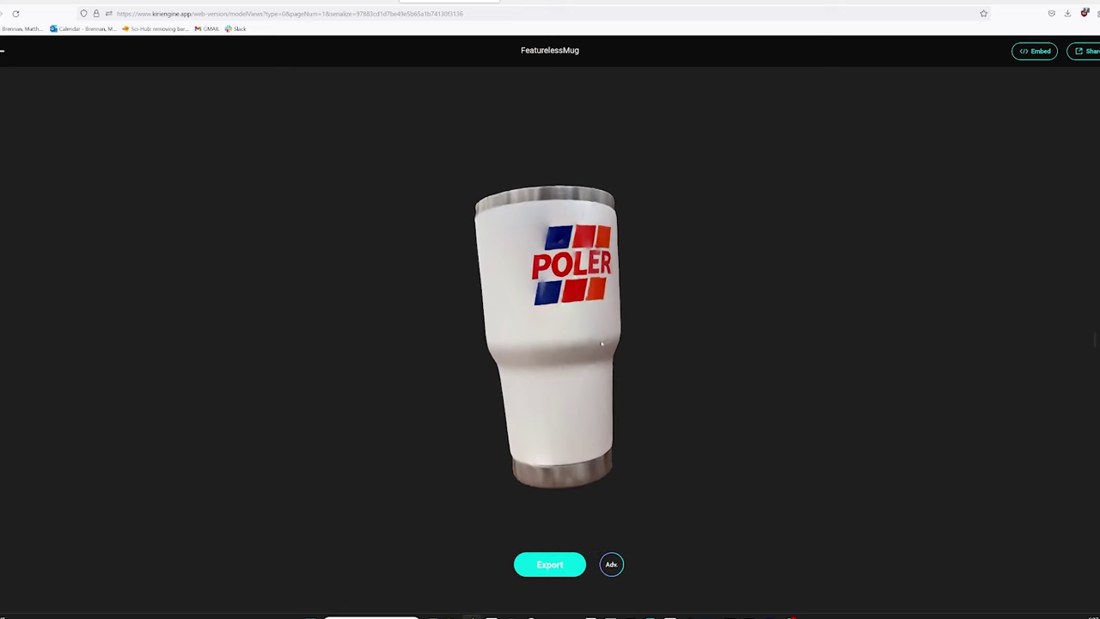
pyautogui.moveTo(586, 358); pyautogui.dragTo(362, 300)
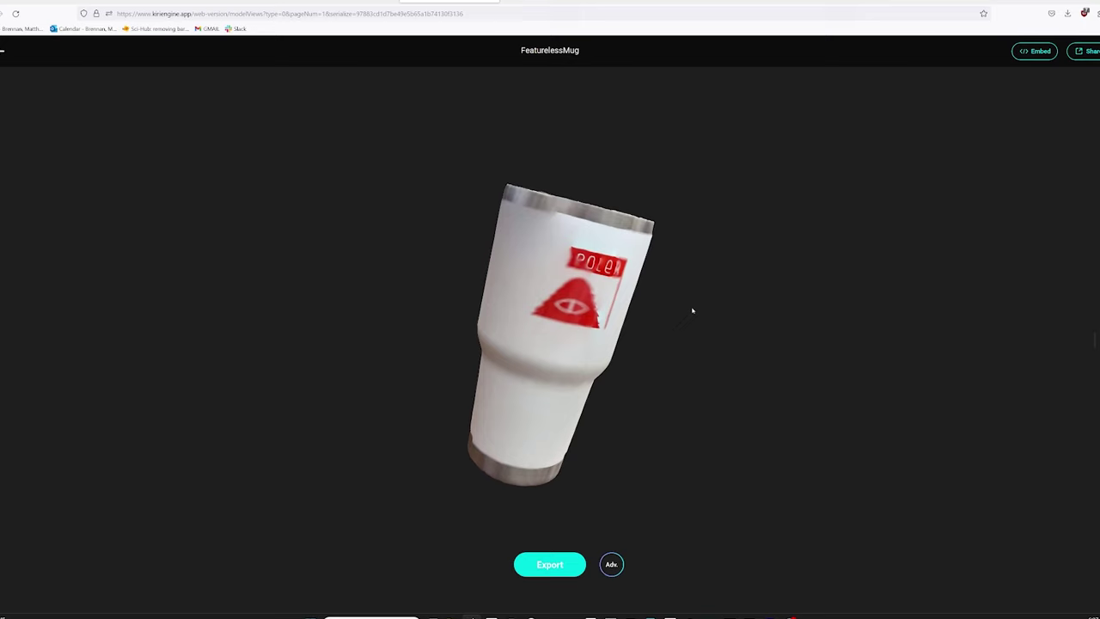
pyautogui.moveTo(692, 311); pyautogui.dragTo(466, 293)
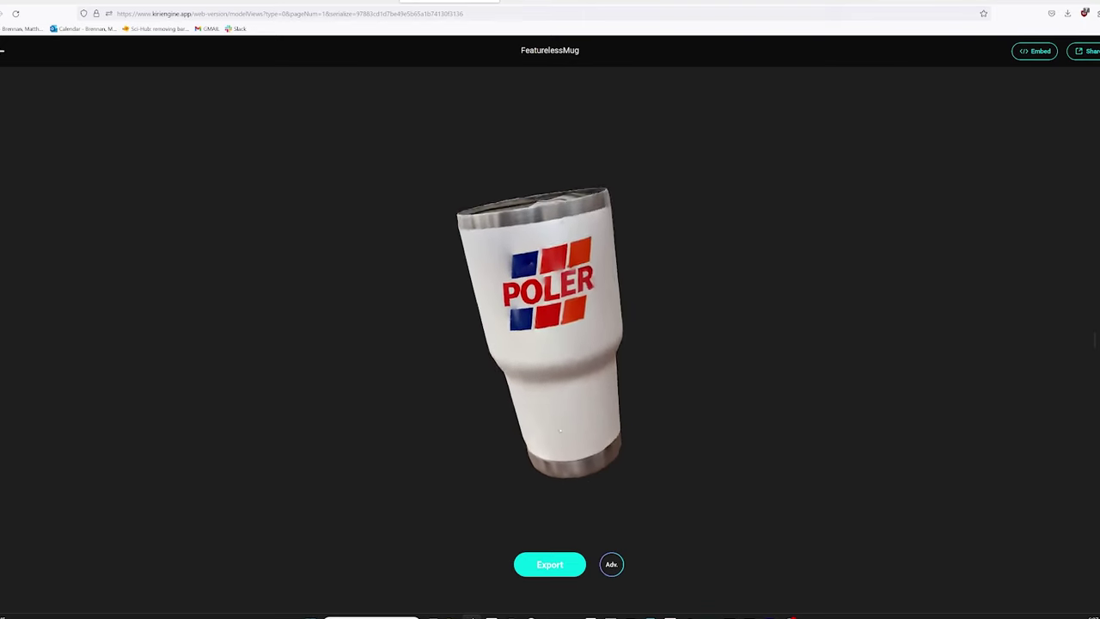
pyautogui.moveTo(615, 426); pyautogui.dragTo(488, 114)
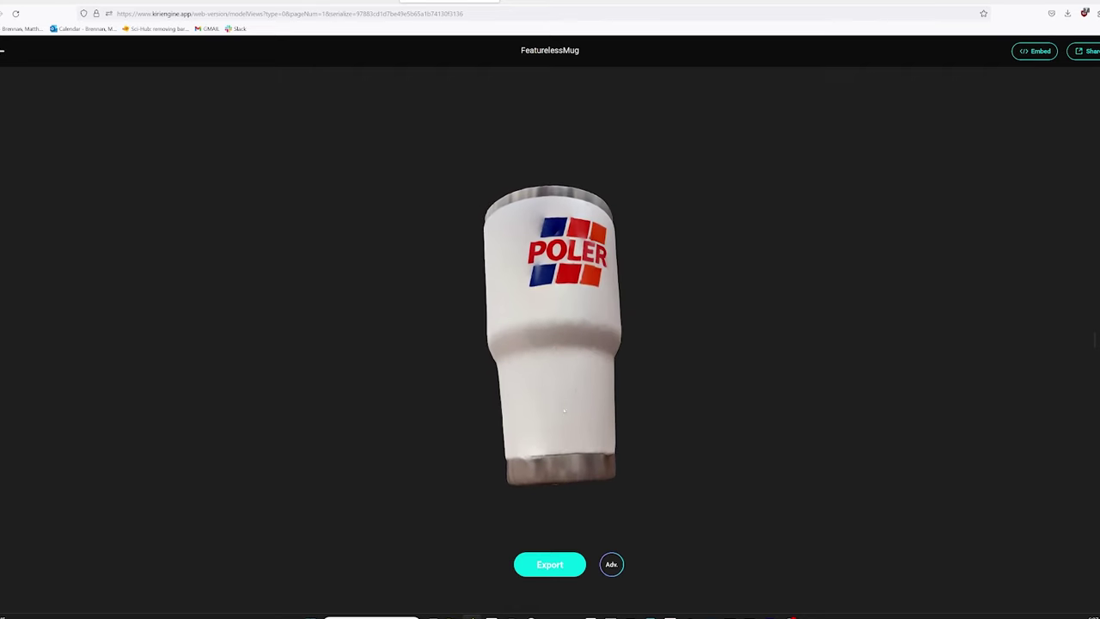
pyautogui.moveTo(563, 410); pyautogui.dragTo(750, 417)
pyautogui.moveTo(502, 436); pyautogui.dragTo(384, 380)
pyautogui.moveTo(655, 441); pyautogui.dragTo(315, 464)
pyautogui.moveTo(661, 378); pyautogui.dragTo(463, 452)
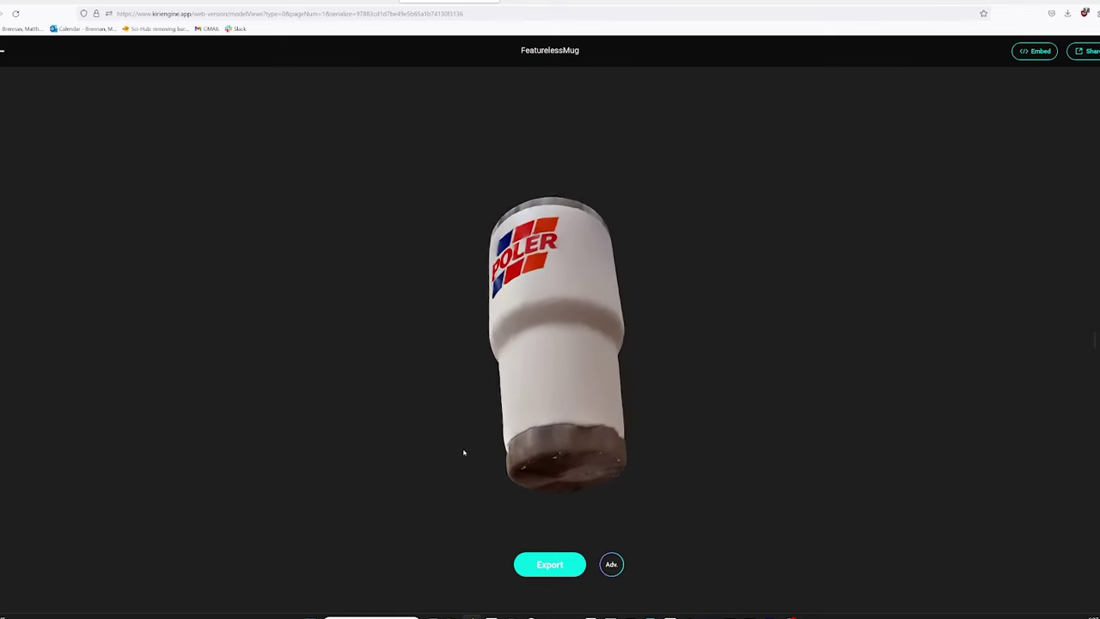
pyautogui.moveTo(575, 308); pyautogui.dragTo(463, 421)
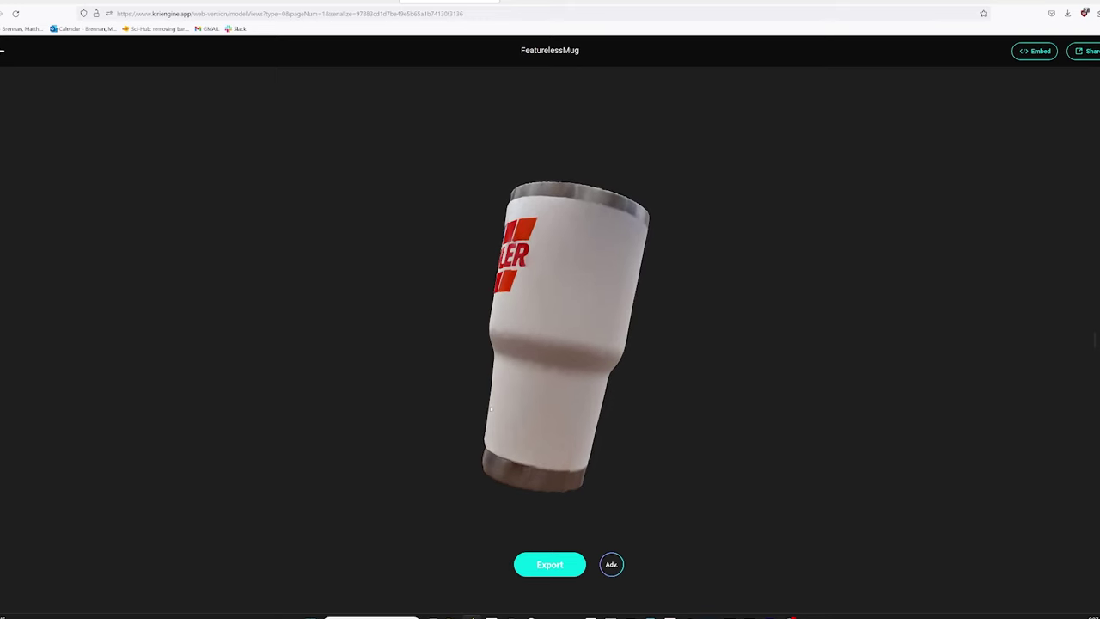
pyautogui.moveTo(569, 357); pyautogui.dragTo(404, 408)
pyautogui.moveTo(602, 412); pyautogui.dragTo(471, 462)
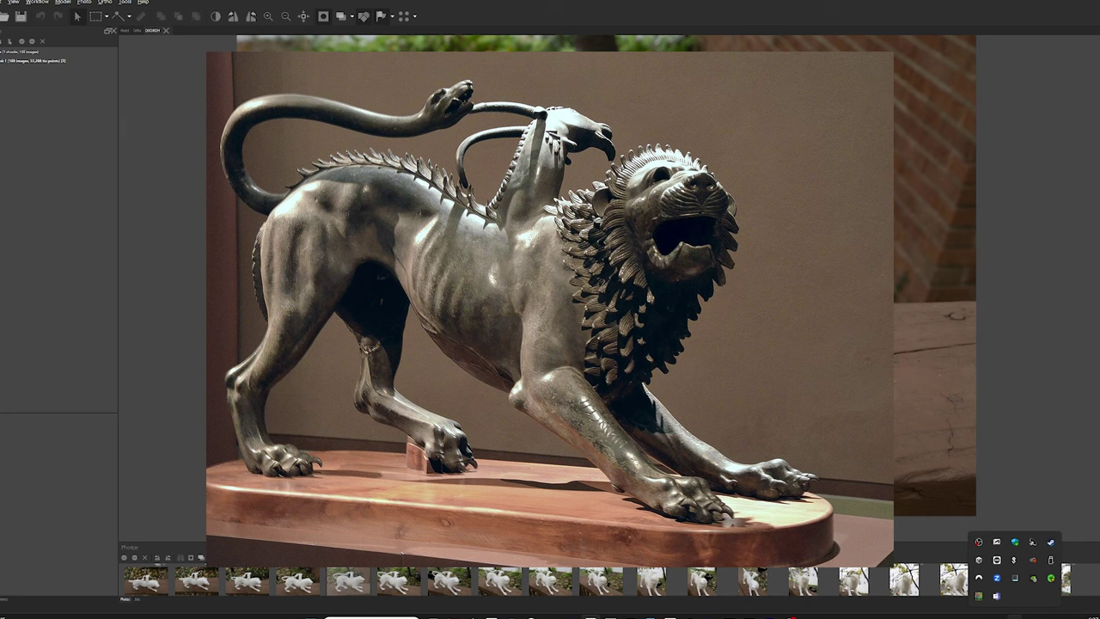
# Close the source photo and view the chimera statue model and its wooden plank from both sides
pyautogui.click(165, 32)
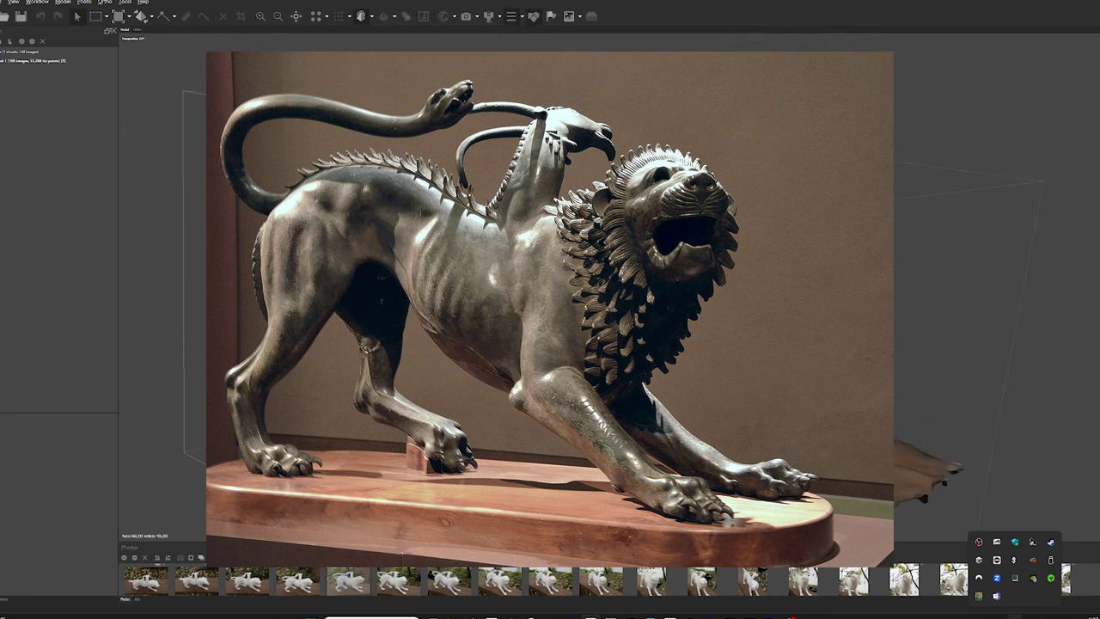
pyautogui.moveTo(1098, 524); pyautogui.dragTo(1097, 494)
pyautogui.moveTo(651, 306); pyautogui.dragTo(540, 273)
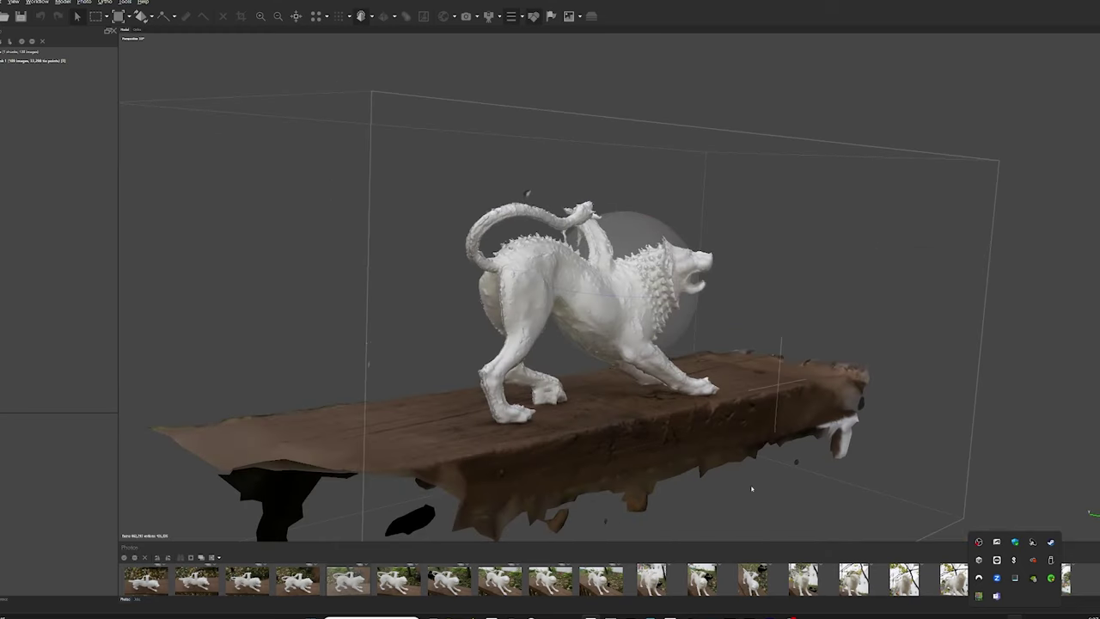
# Open a source photo showing the chimera from the front and examine the lion's face, eyes and mouth up close
pyautogui.doubleClick(753, 578)
pyautogui.scroll(3, 638, 343)
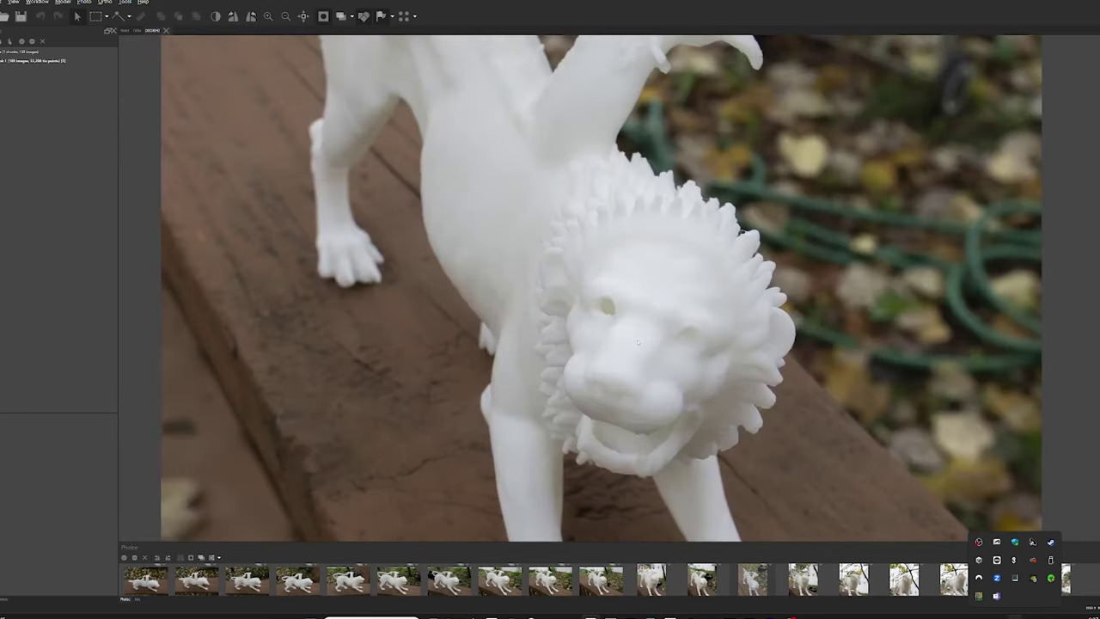
pyautogui.scroll(1, 636, 339)
pyautogui.moveTo(643, 315); pyautogui.dragTo(630, 422)
pyautogui.moveTo(548, 250); pyautogui.dragTo(529, 172)
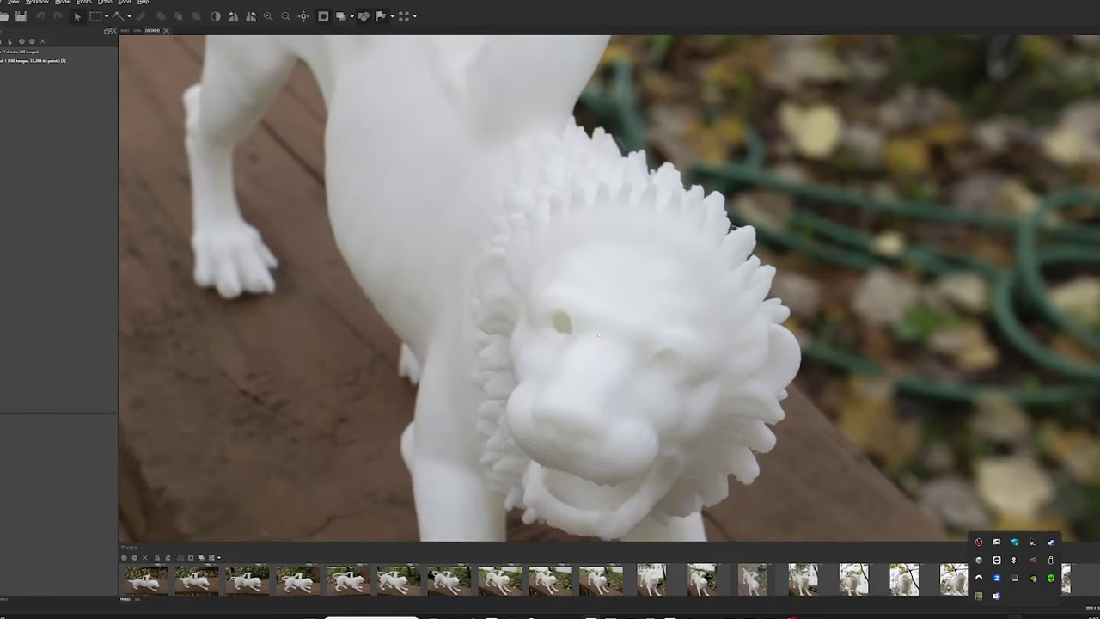
pyautogui.moveTo(633, 494); pyautogui.dragTo(681, 366)
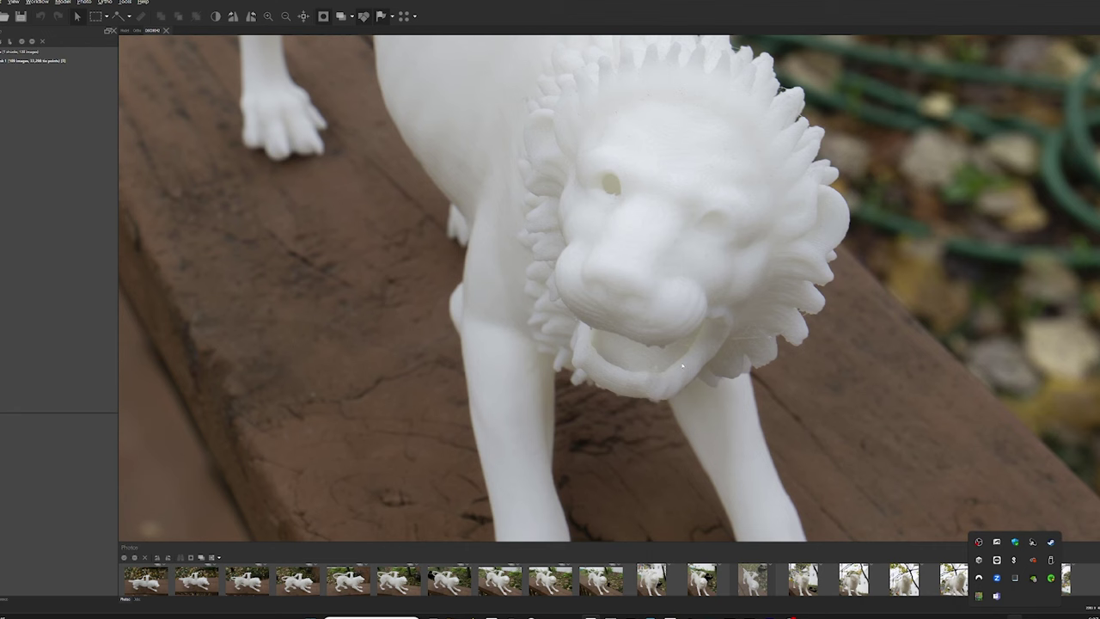
pyautogui.scroll(-4, 625, 314)
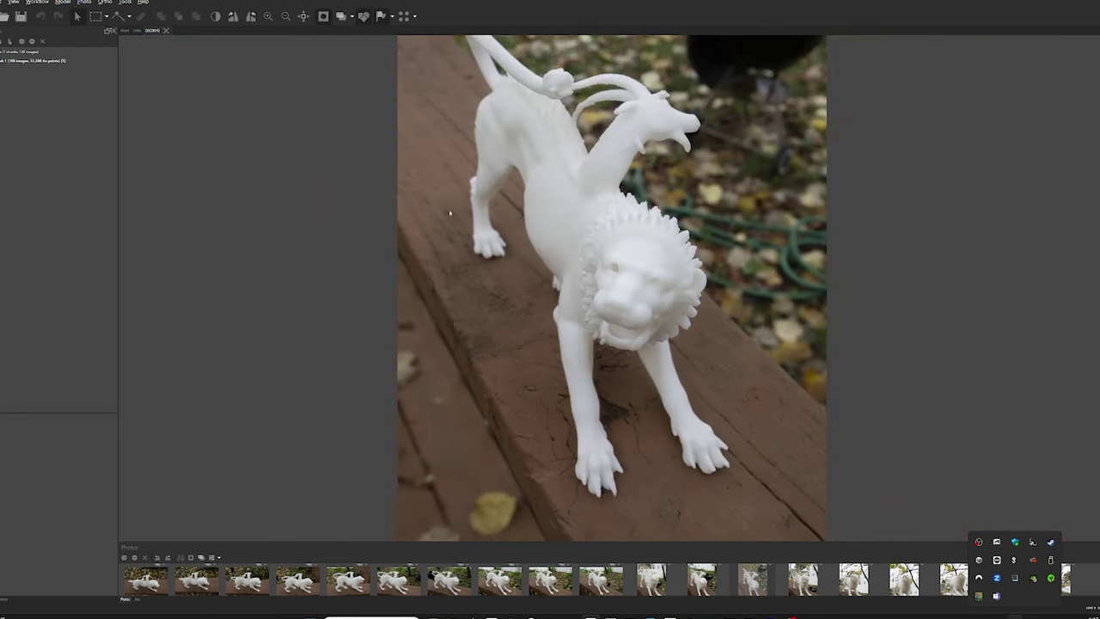
# Close the photo, display the chimera model in Solid mode and examine its head, mane, legs and paws
pyautogui.click(165, 30)
pyautogui.moveTo(688, 287); pyautogui.dragTo(612, 309)
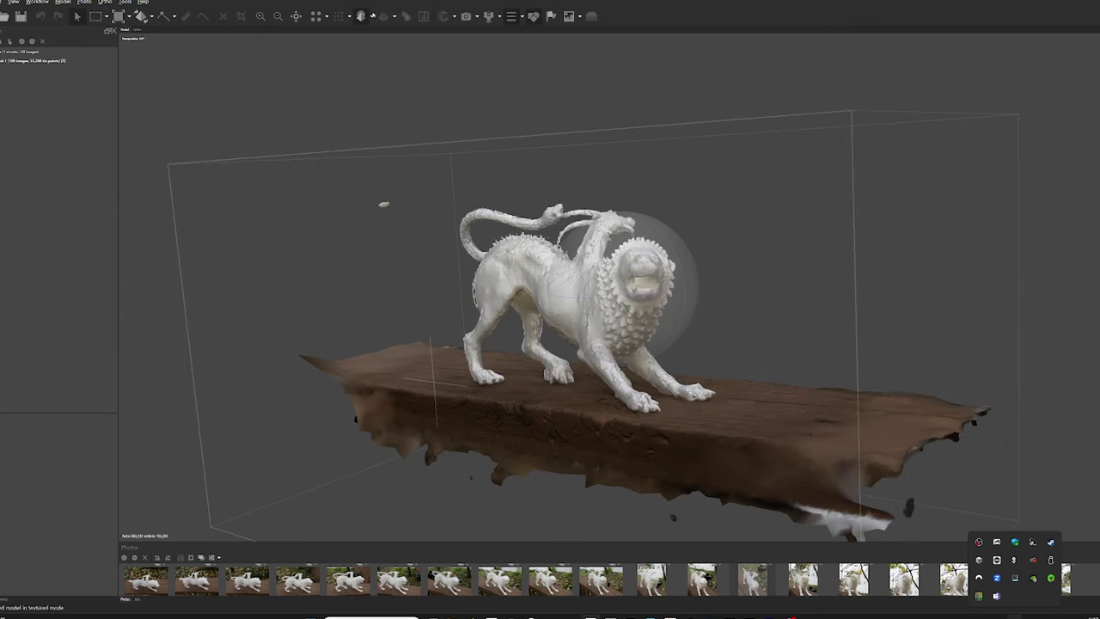
pyautogui.click(389, 41)
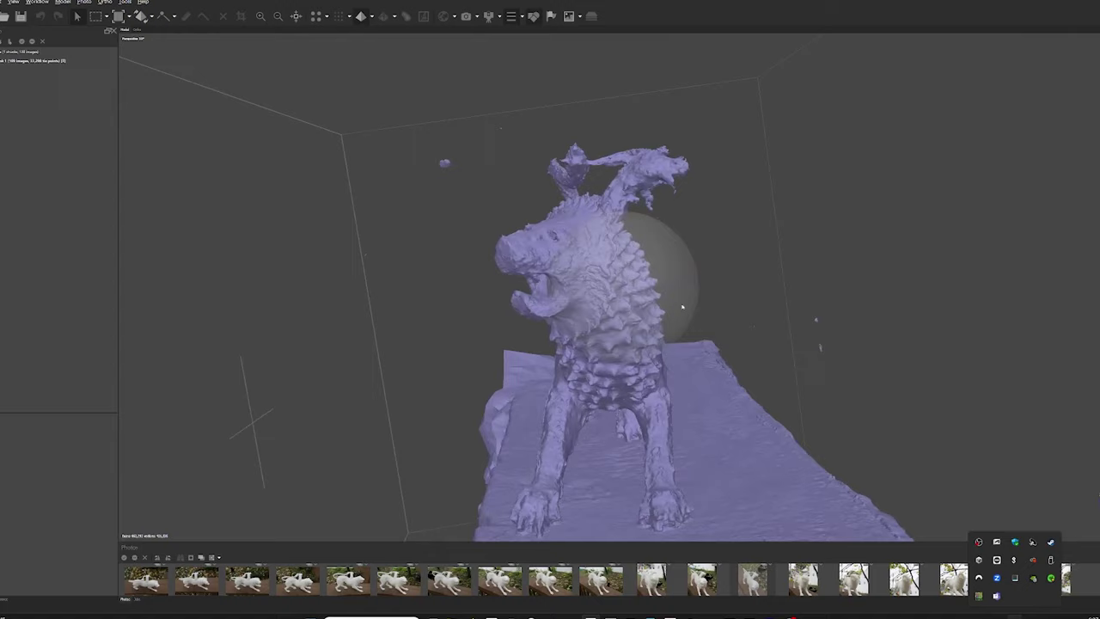
pyautogui.moveTo(651, 301); pyautogui.dragTo(671, 275, button='middle')
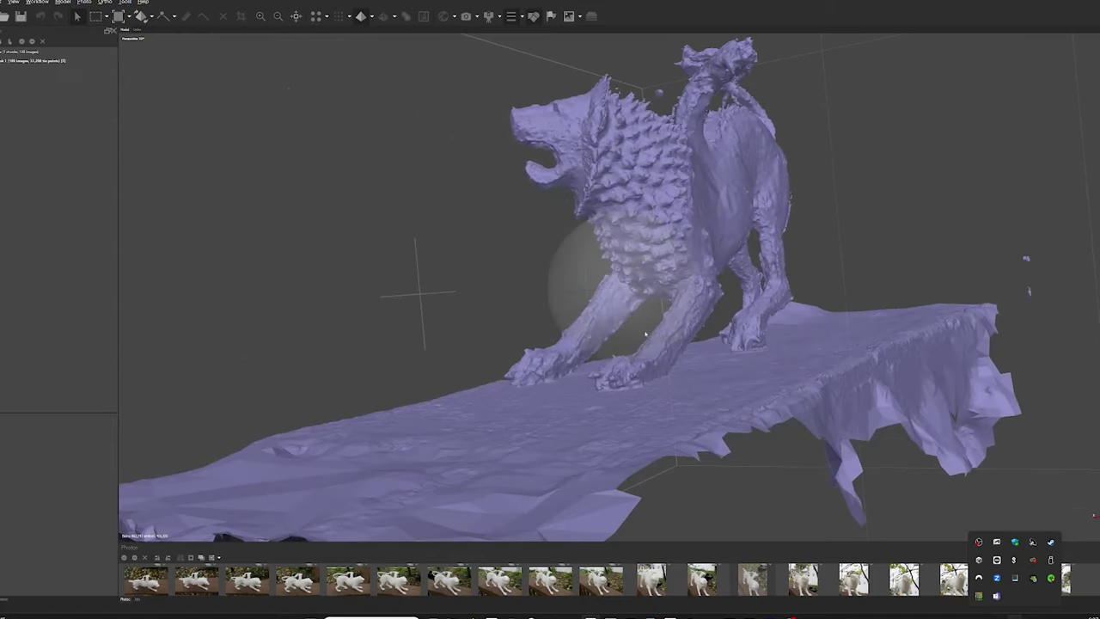
pyautogui.scroll(3, 644, 332)
pyautogui.moveTo(636, 302); pyautogui.dragTo(626, 382)
pyautogui.moveTo(625, 382); pyautogui.dragTo(666, 238, button='middle')
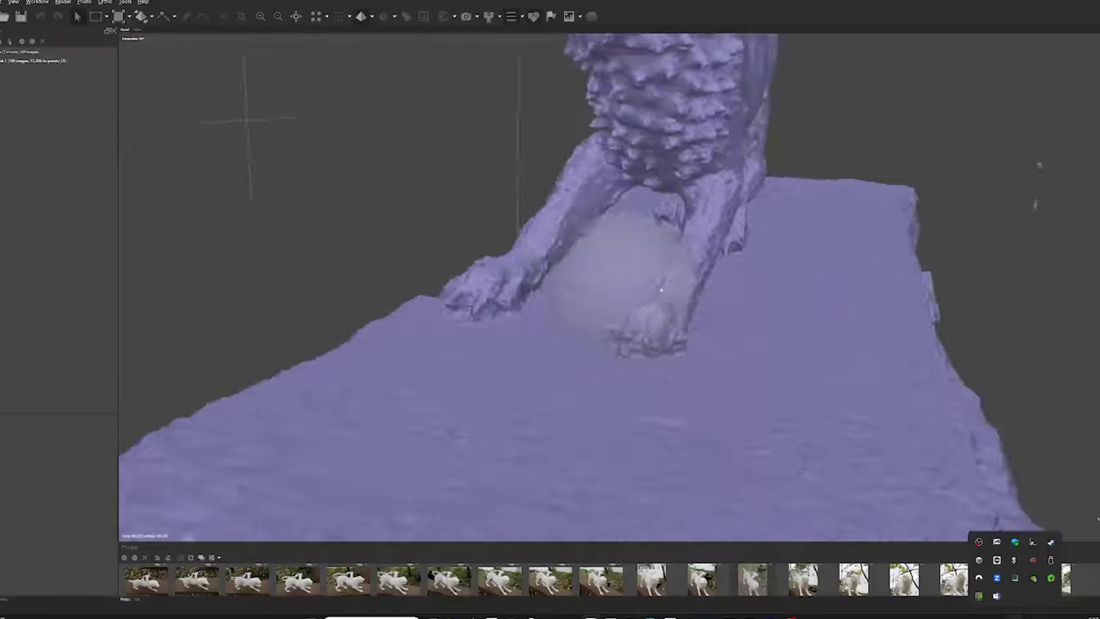
pyautogui.moveTo(661, 289); pyautogui.dragTo(691, 301)
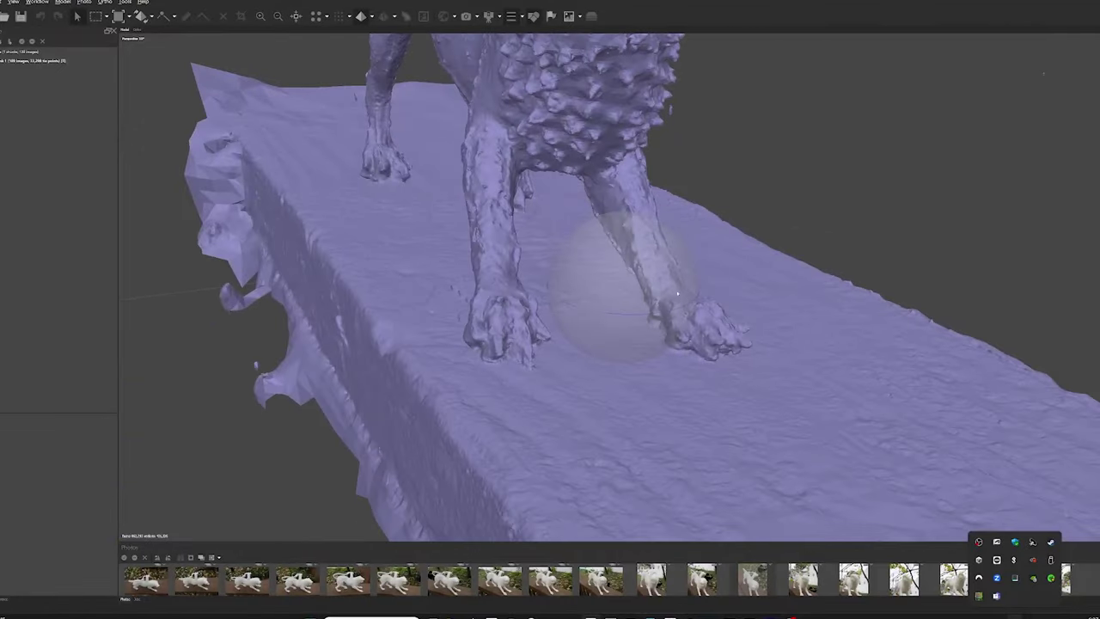
pyautogui.moveTo(604, 323); pyautogui.dragTo(674, 318)
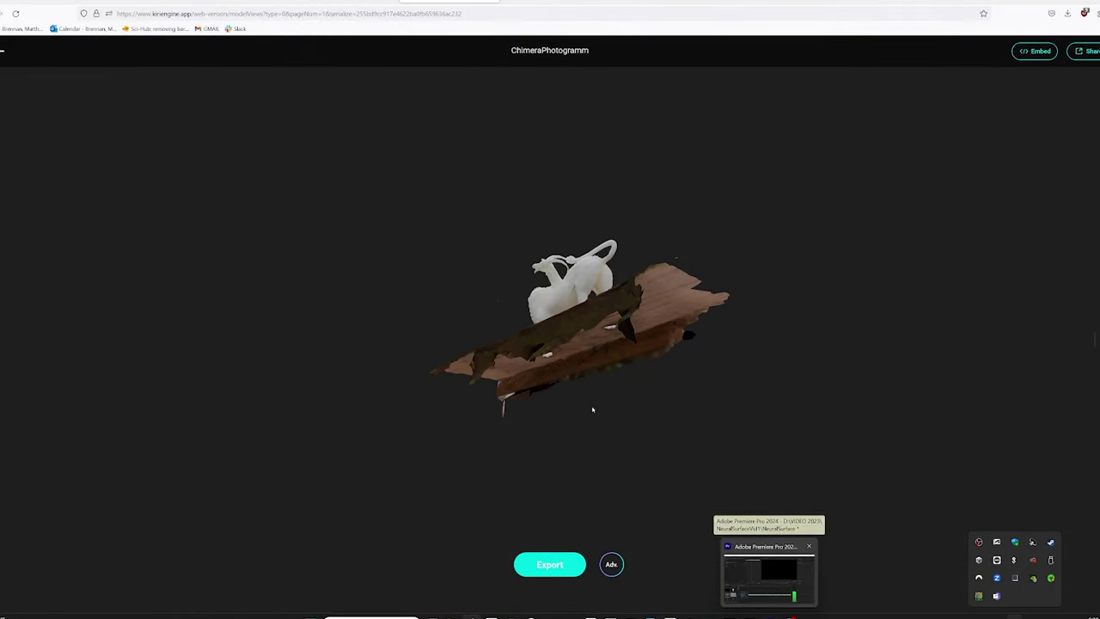
# Inspect the ChimeraPhotogramm scan in KIRI Engine from several sides, including the body, legs and plank
pyautogui.moveTo(592, 410); pyautogui.dragTo(623, 368)
pyautogui.scroll(5, 588, 421)
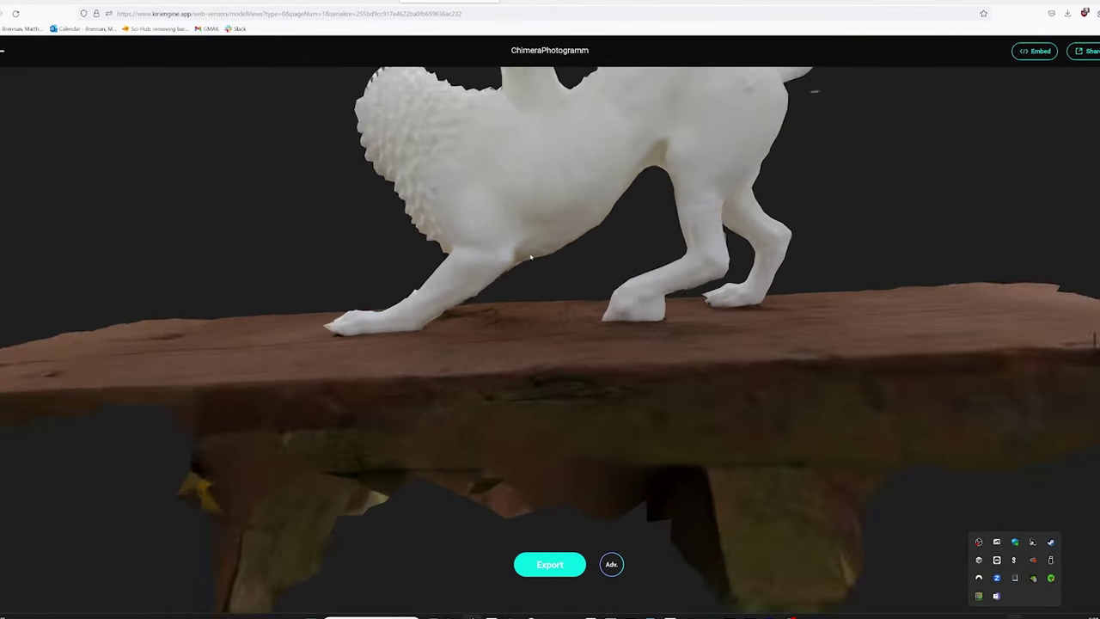
pyautogui.scroll(-5, 580, 361)
pyautogui.scroll(3, 575, 294)
pyautogui.moveTo(576, 294); pyautogui.dragTo(856, 322)
pyautogui.moveTo(576, 433); pyautogui.dragTo(640, 435)
pyautogui.moveTo(861, 137); pyautogui.dragTo(957, 258)
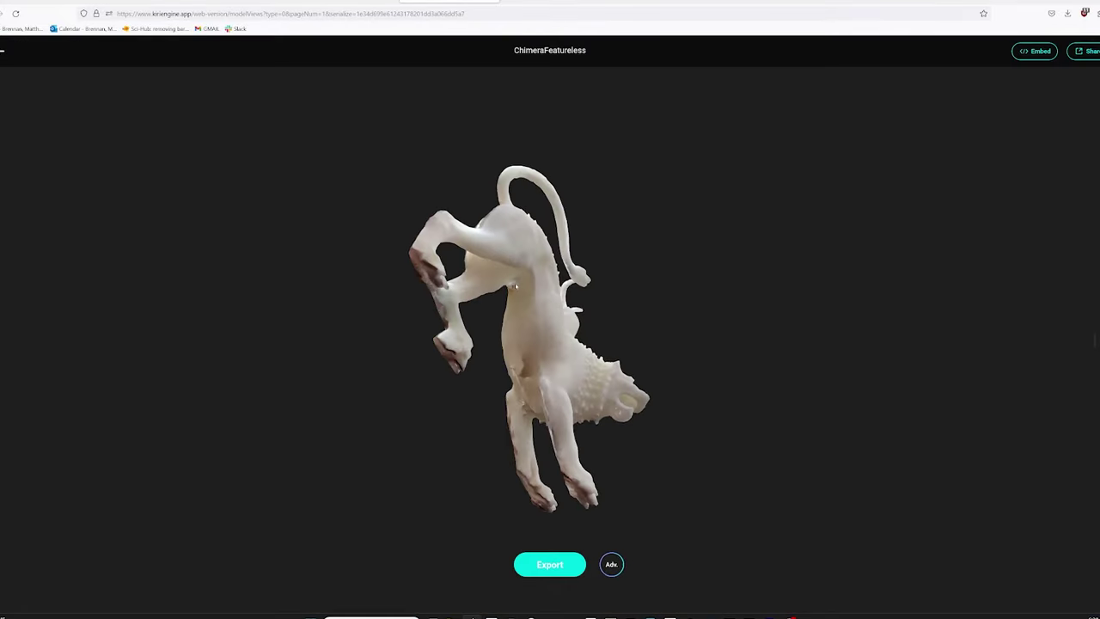
# Inspect the ChimeraFeatureless scan up close, examining the mane, goat head, body and paws
pyautogui.scroll(8, 586, 452)
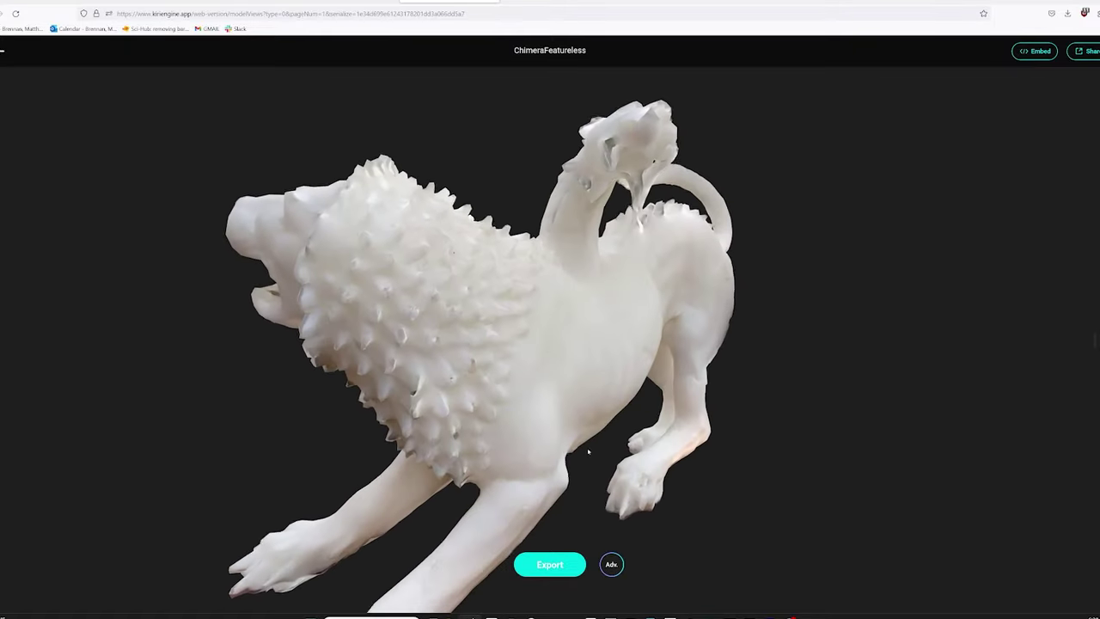
pyautogui.scroll(-5, 542, 413)
pyautogui.scroll(8, 542, 415)
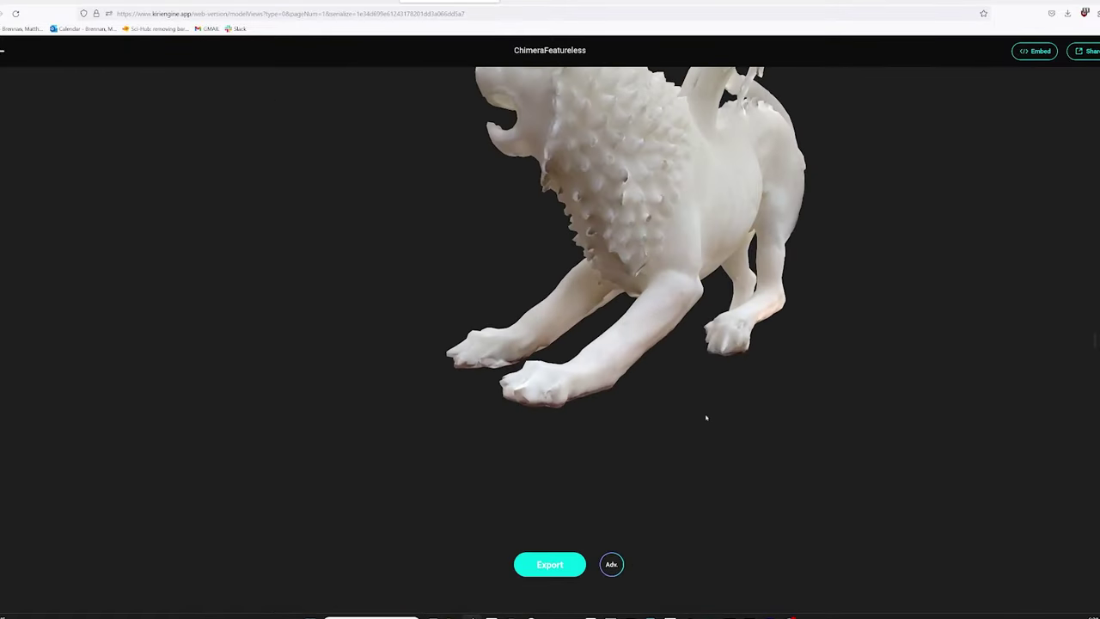
pyautogui.scroll(-6, 451, 430)
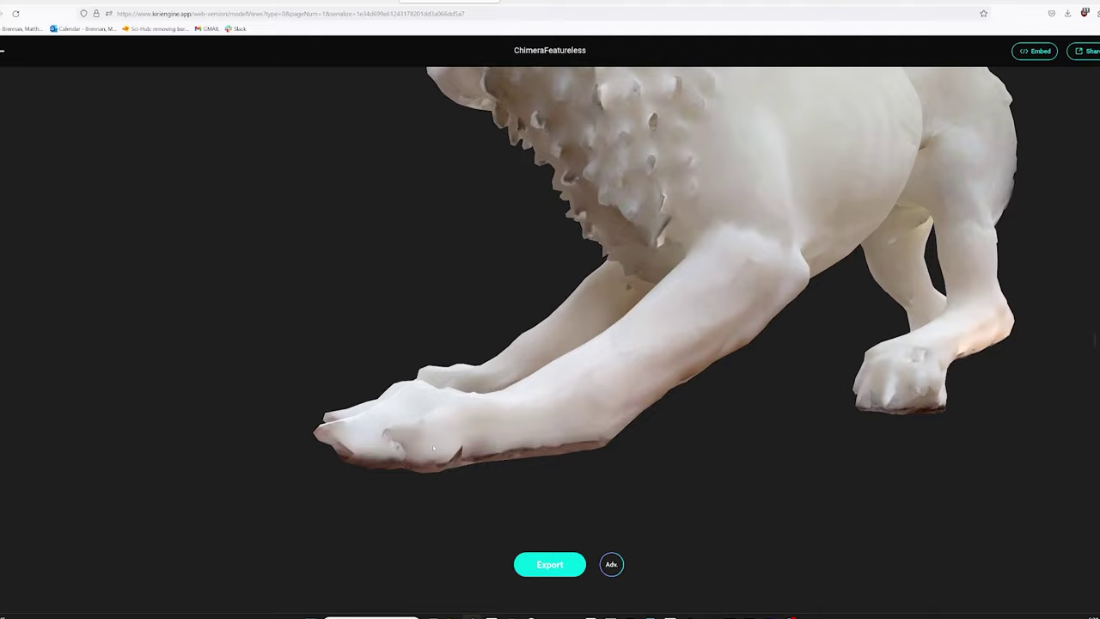
pyautogui.moveTo(451, 429); pyautogui.dragTo(638, 304)
pyautogui.scroll(-6, 599, 391)
pyautogui.moveTo(599, 393); pyautogui.dragTo(683, 388)
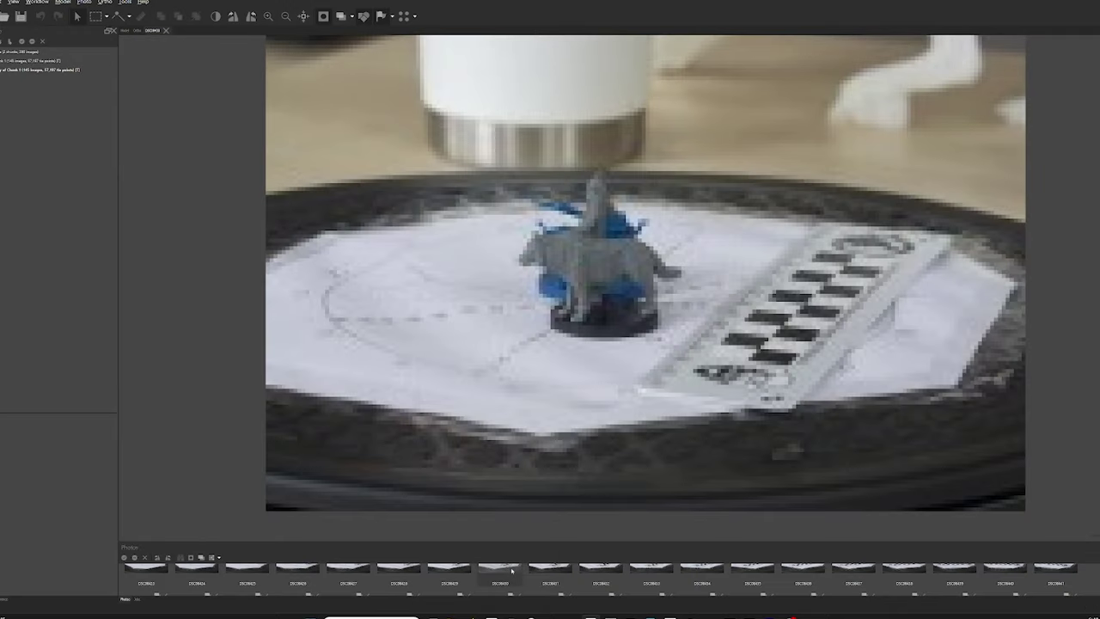
# View several Metashape source photos of the two game miniatures at different turntable positions
pyautogui.doubleClick(805, 570)
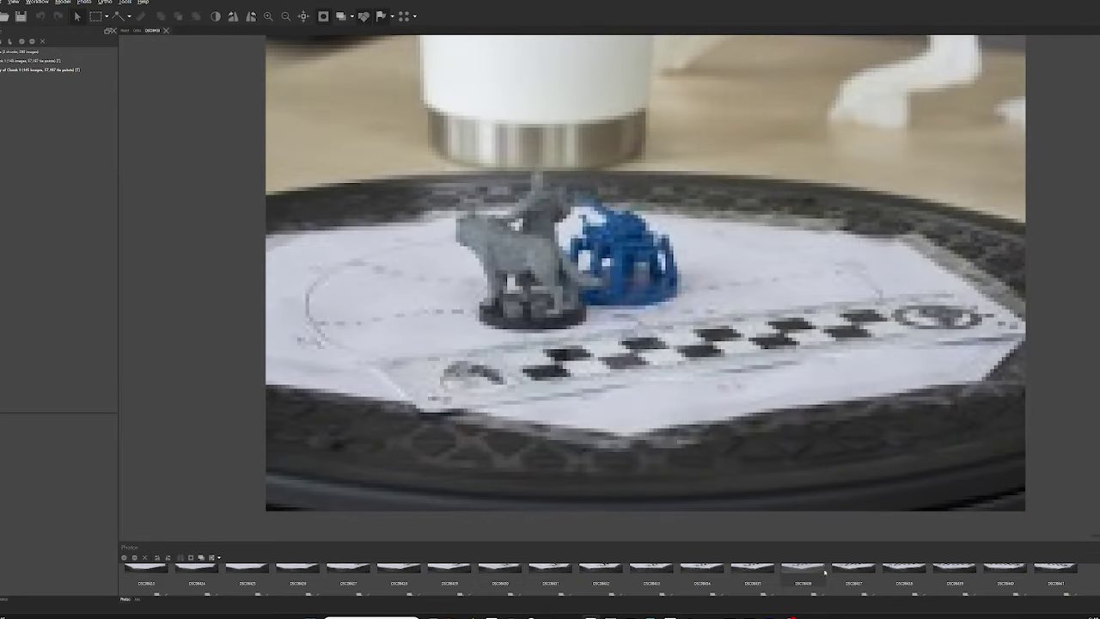
pyautogui.doubleClick(905, 569)
pyautogui.click(1002, 570)
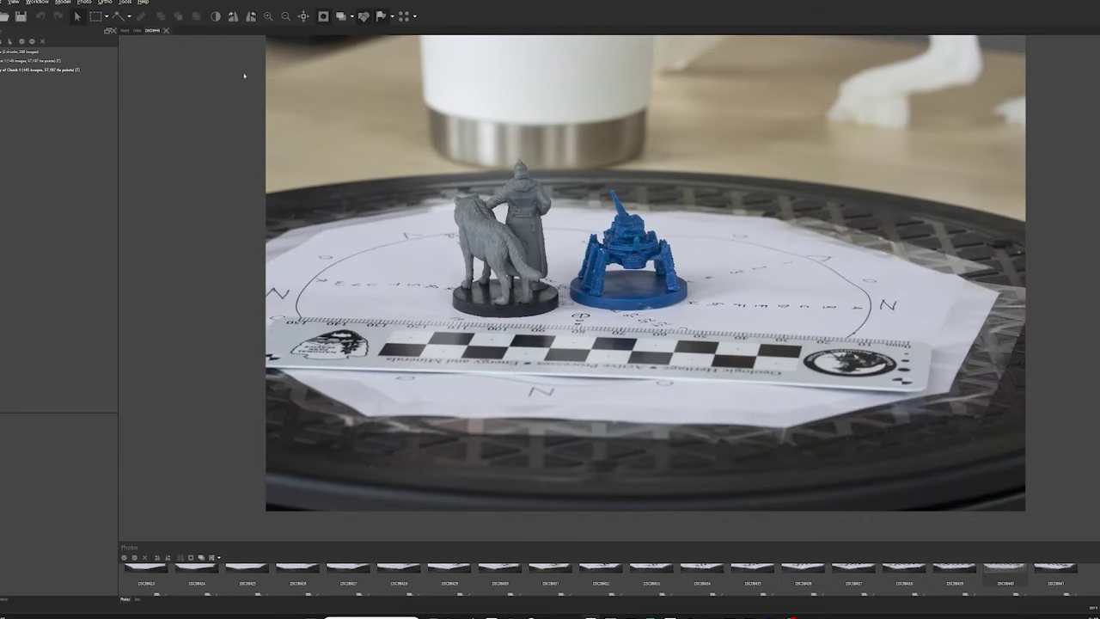
# Close the photo and examine the miniatures model from the front and back
pyautogui.click(168, 30)
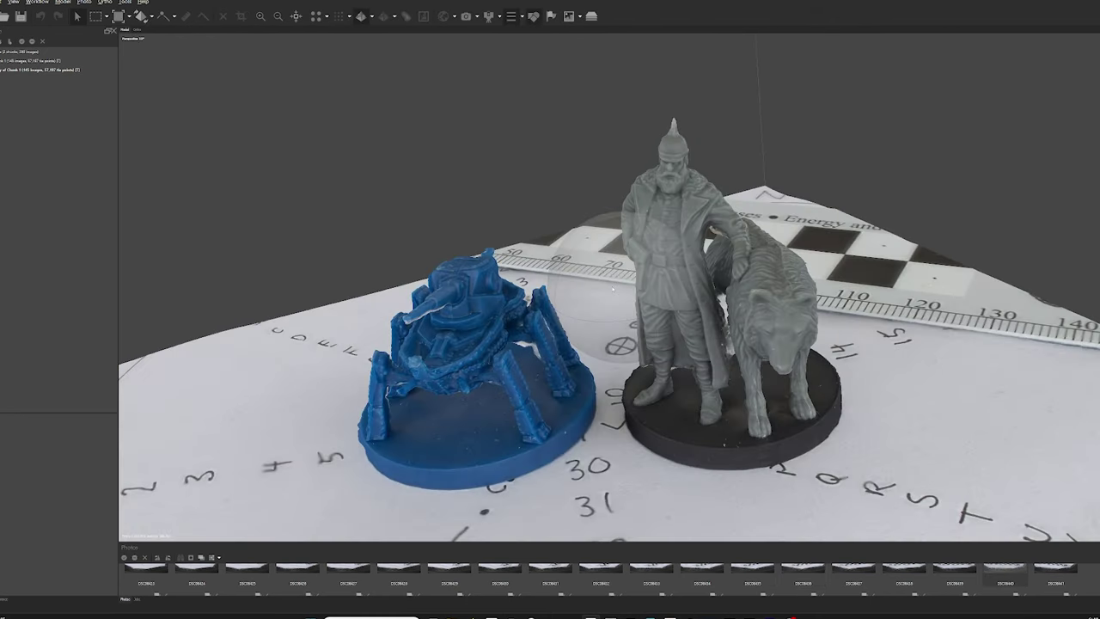
pyautogui.scroll(-3, 613, 289)
pyautogui.moveTo(612, 288); pyautogui.dragTo(929, 289)
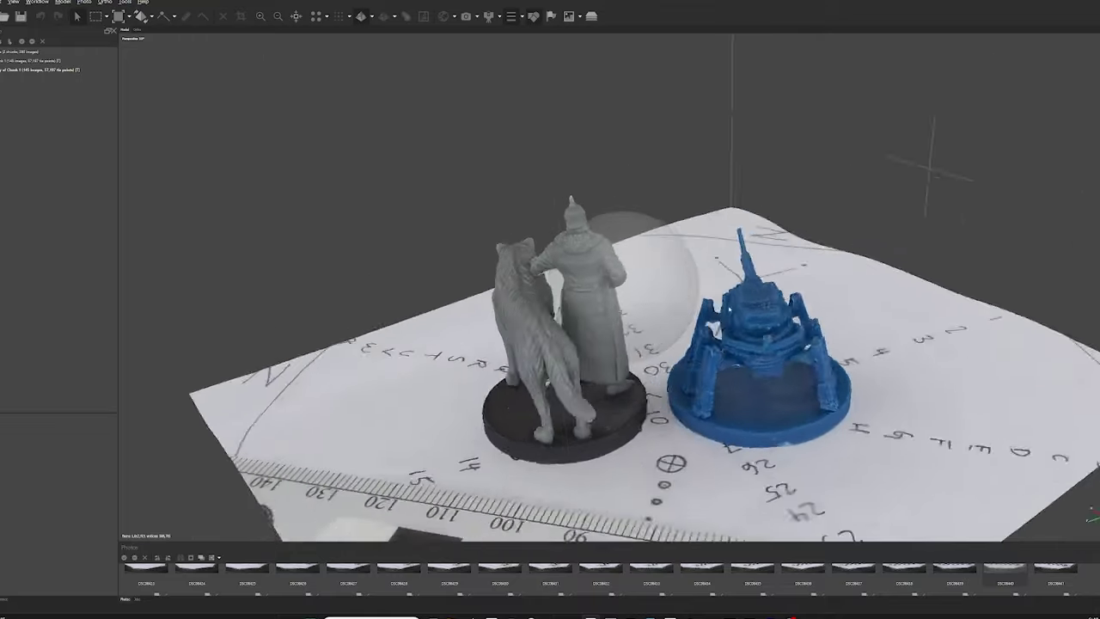
pyautogui.moveTo(931, 167); pyautogui.dragTo(490, 79)
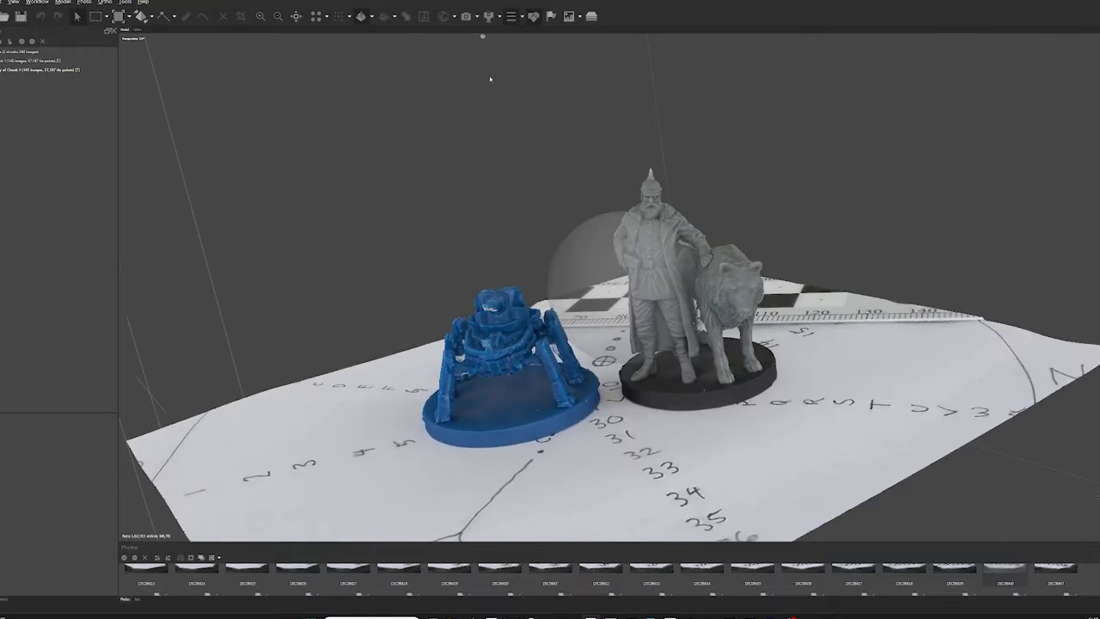
# Compare the miniatures model in Shaded and Solid modes, examining the surface detail, and return it to Textured mode
pyautogui.click(378, 31)
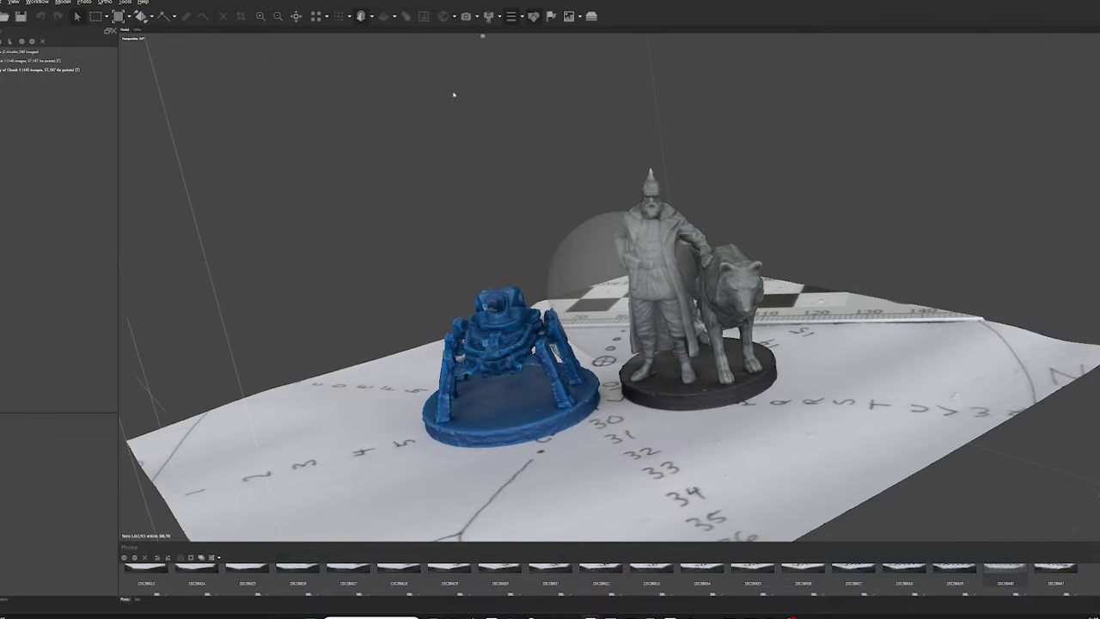
pyautogui.click(378, 40)
pyautogui.scroll(5, 660, 247)
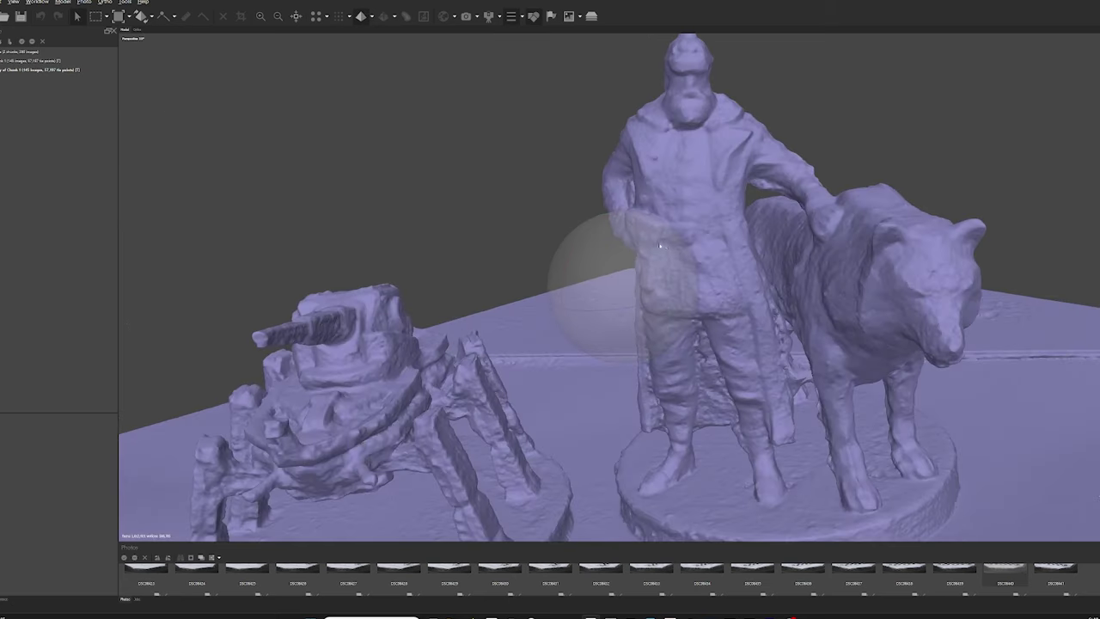
pyautogui.scroll(-5, 670, 252)
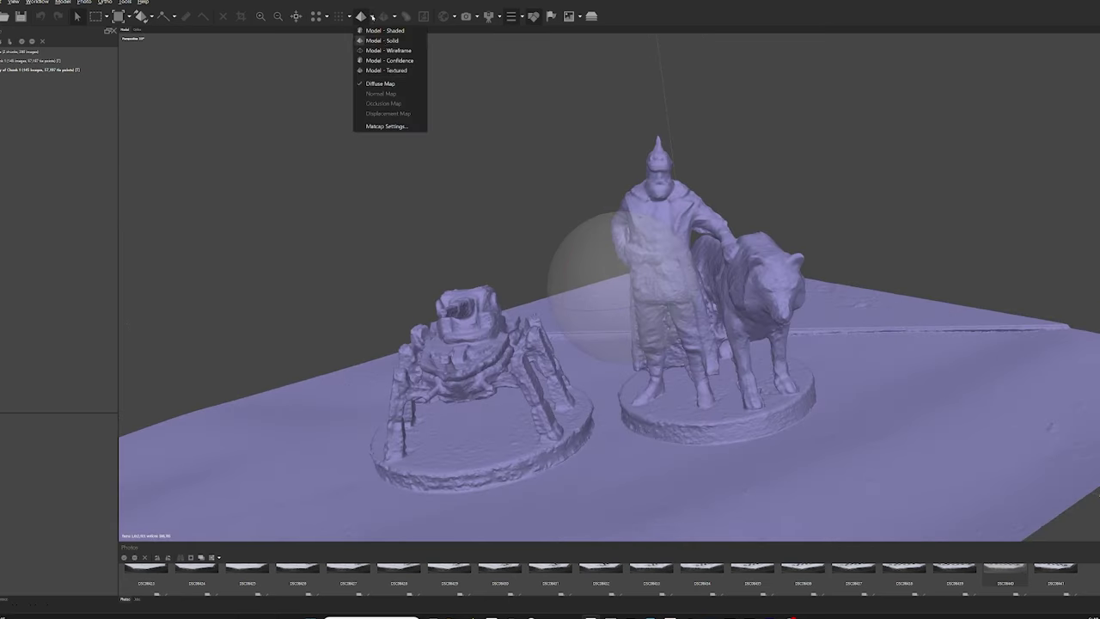
pyautogui.click(387, 69)
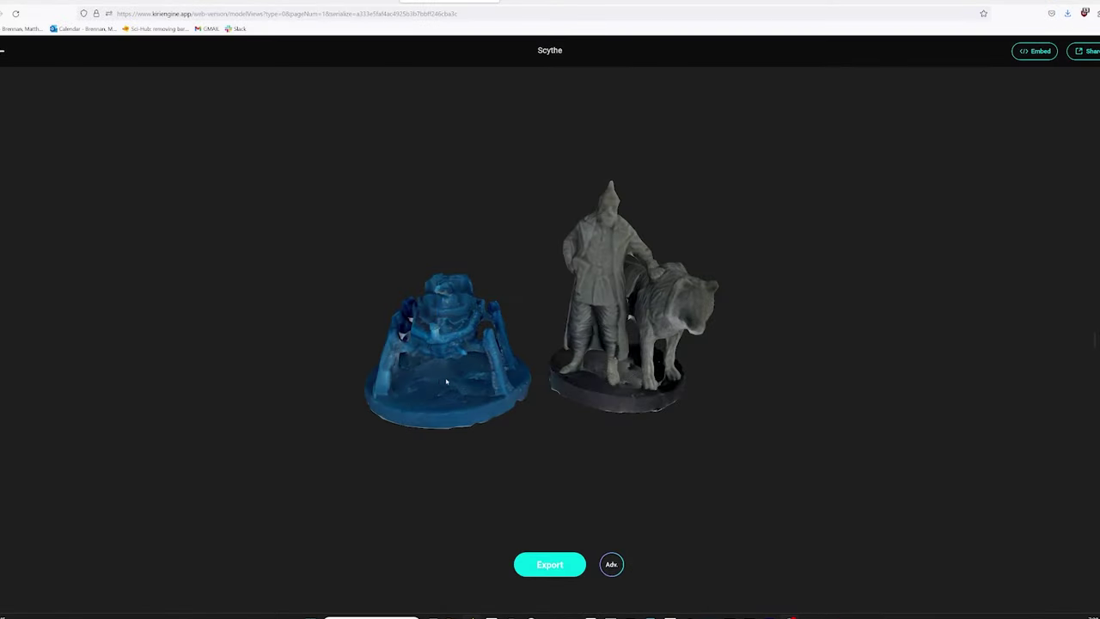
# Inspect the Scythe scan in KIRI Engine from several angles, including close views of the blue walker, soldier and wolf
pyautogui.moveTo(564, 374); pyautogui.dragTo(400, 328)
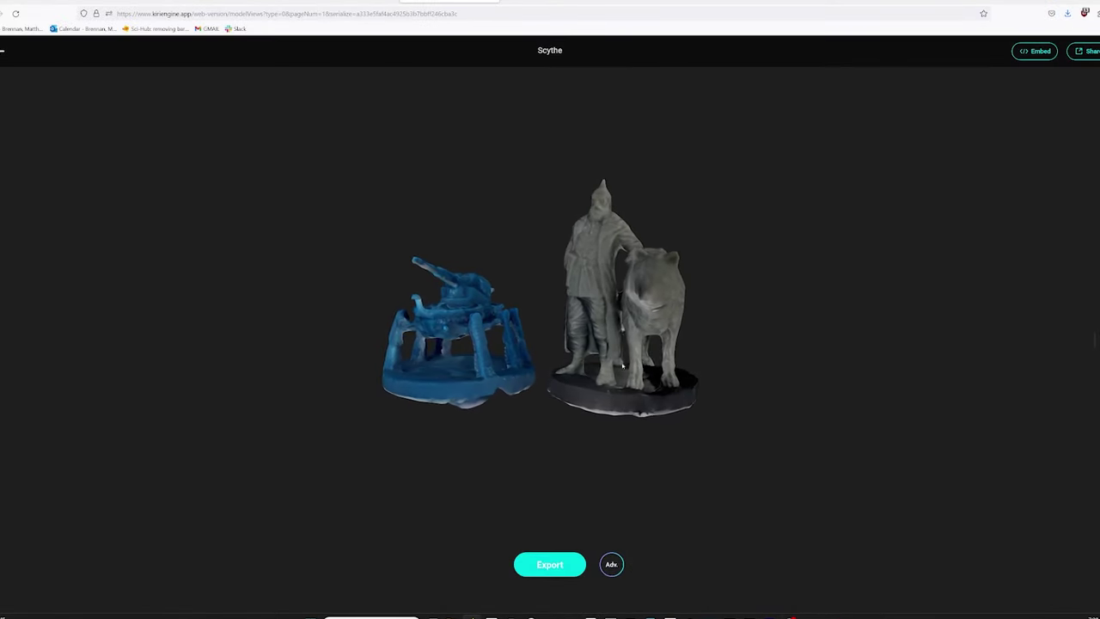
pyautogui.moveTo(644, 365); pyautogui.dragTo(473, 409)
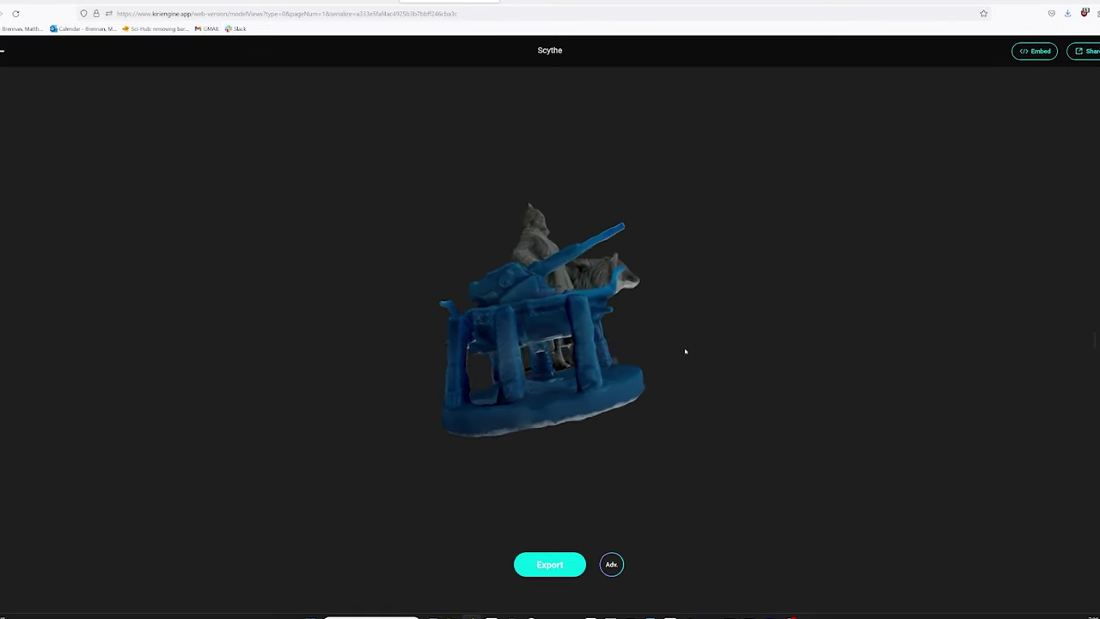
pyautogui.moveTo(685, 350); pyautogui.dragTo(616, 410)
pyautogui.scroll(3, 653, 232)
pyautogui.scroll(4, 653, 232)
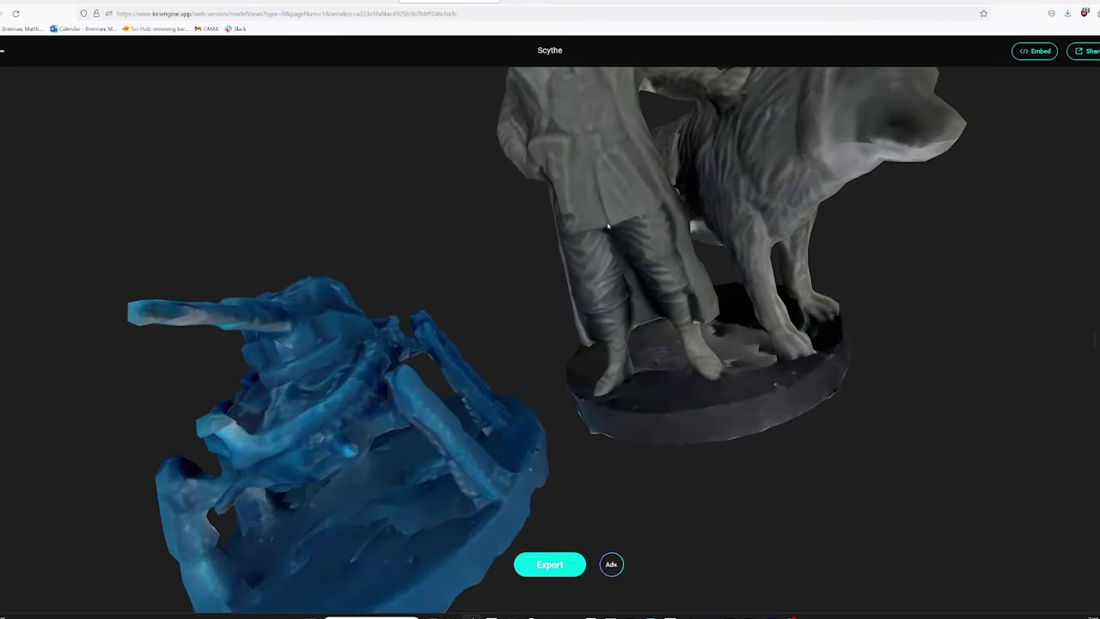
pyautogui.moveTo(570, 307); pyautogui.dragTo(576, 376)
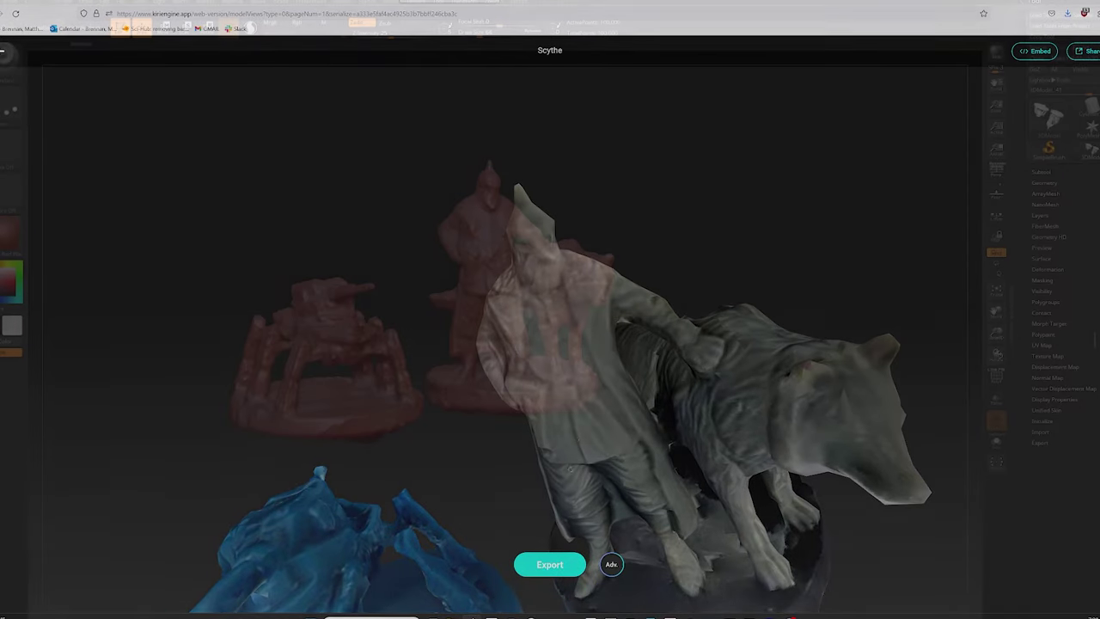
# Inspect the untextured Scythe mesh in ZBrush, examining the walker, soldier and wolf from the side and up close
pyautogui.moveTo(603, 460); pyautogui.dragTo(419, 432)
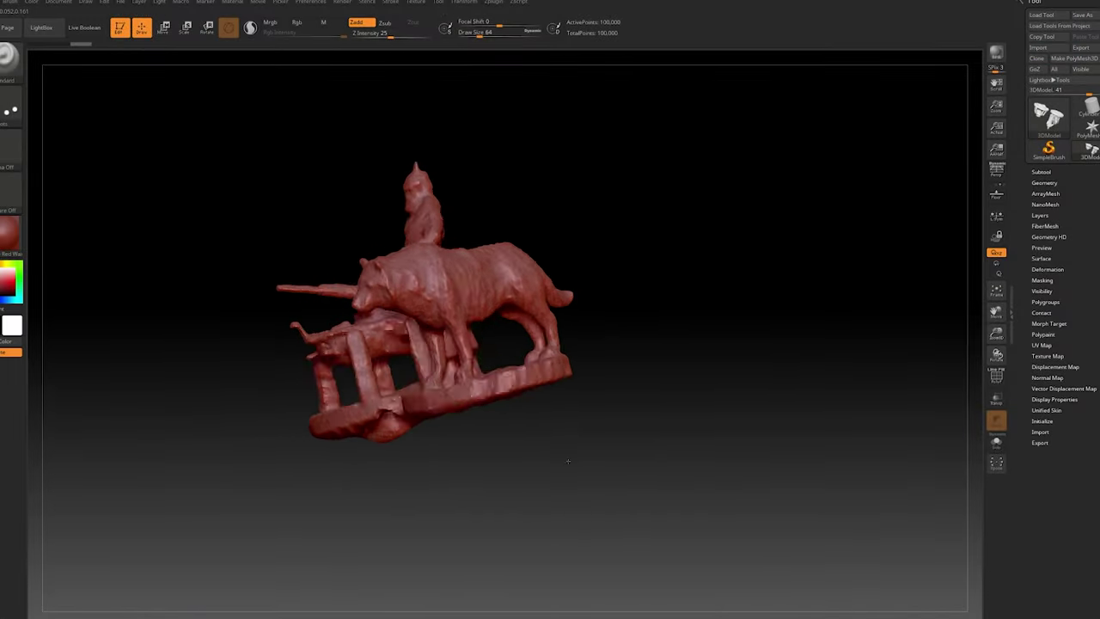
pyautogui.moveTo(216, 366); pyautogui.dragTo(296, 378)
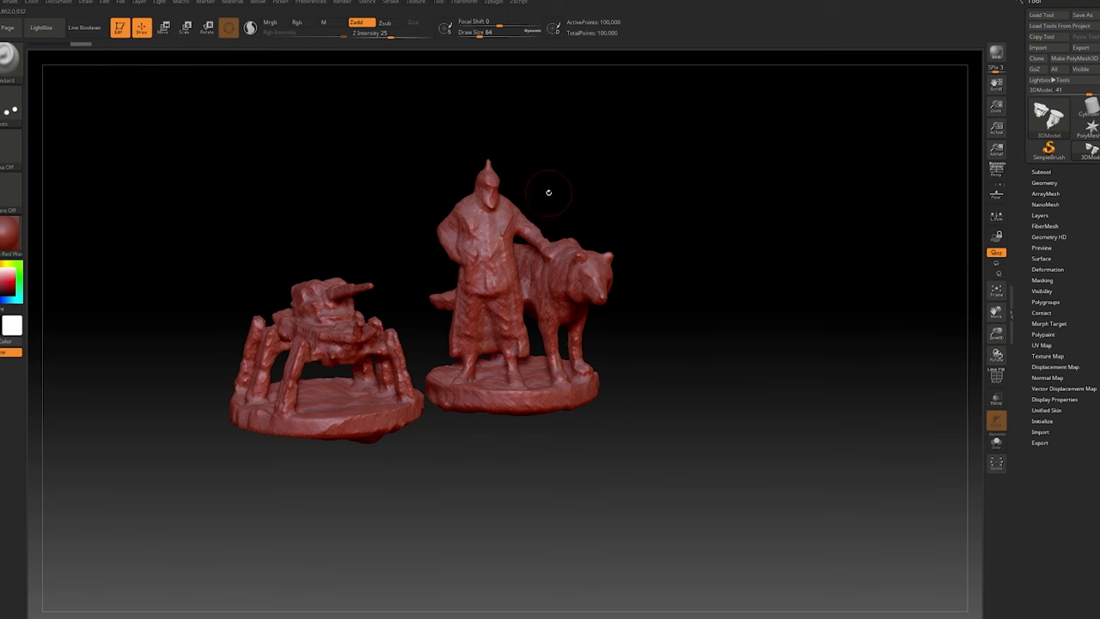
pyautogui.keyDown('alt'); pyautogui.moveTo(540, 190); pyautogui.dragTo(560, 252); pyautogui.keyUp('alt')
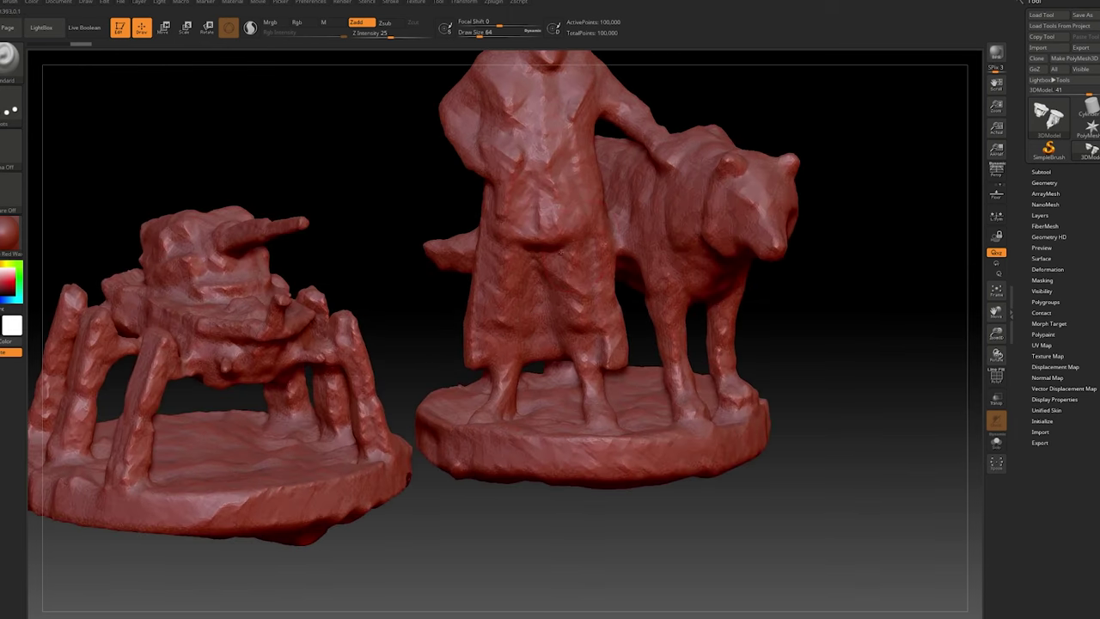
pyautogui.keyDown('alt'); pyautogui.moveTo(642, 204); pyautogui.dragTo(606, 370, button='right'); pyautogui.keyUp('alt')
pyautogui.moveTo(743, 253); pyautogui.dragTo(787, 224)
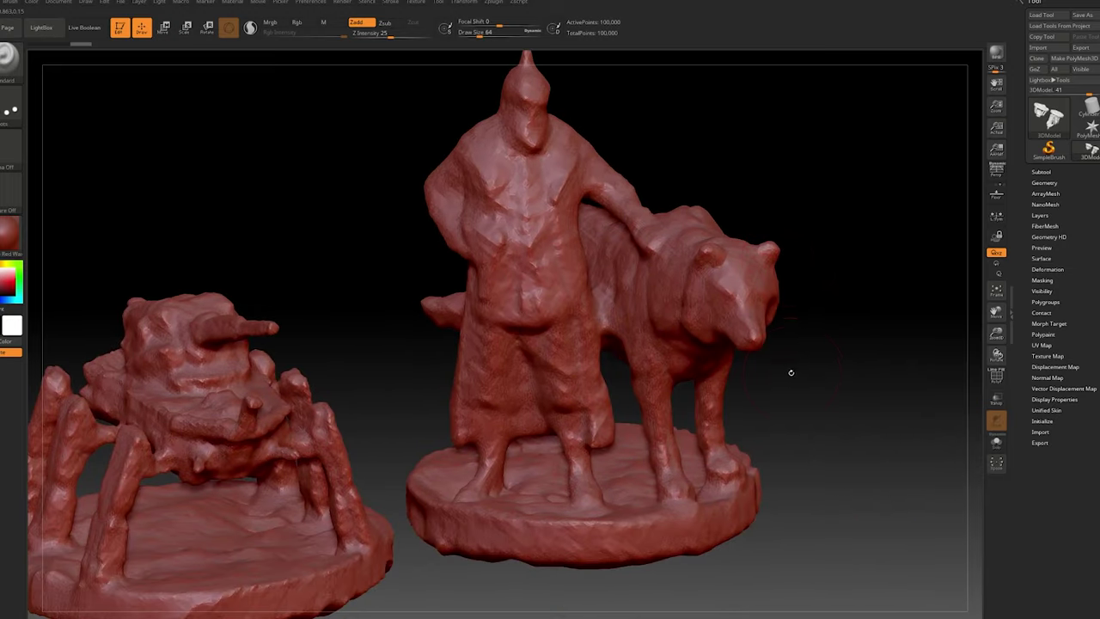
# Examine the whole Scythe mesh in ZBrush from behind and from low angles, including the figures' bases
pyautogui.moveTo(791, 374); pyautogui.dragTo(786, 296)
pyautogui.moveTo(719, 439); pyautogui.dragTo(692, 421)
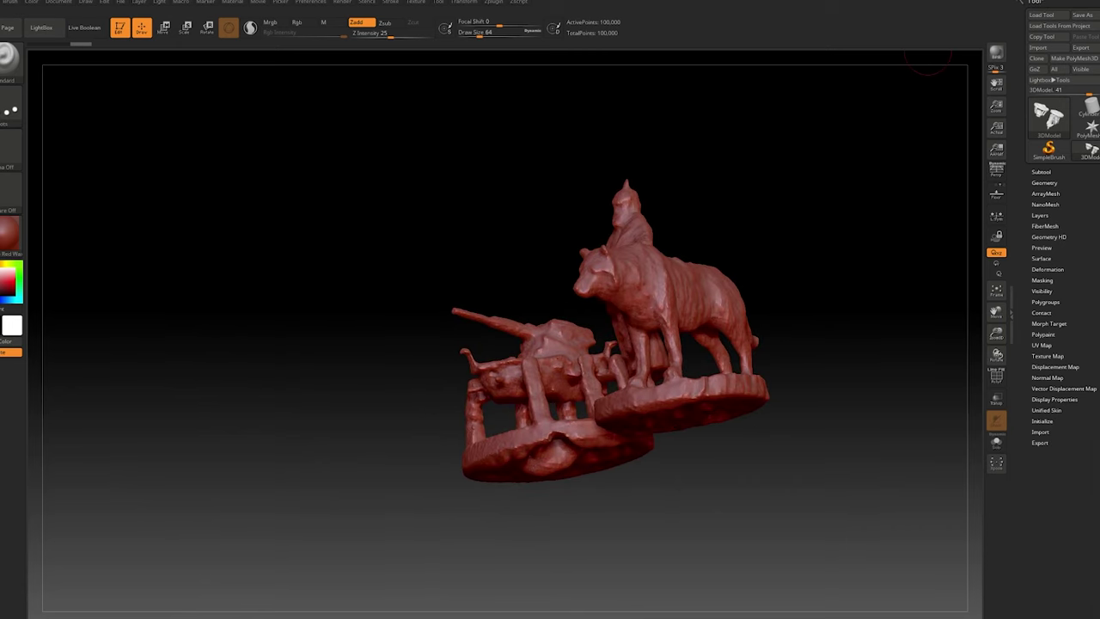
pyautogui.moveTo(566, 212); pyautogui.dragTo(725, 230)
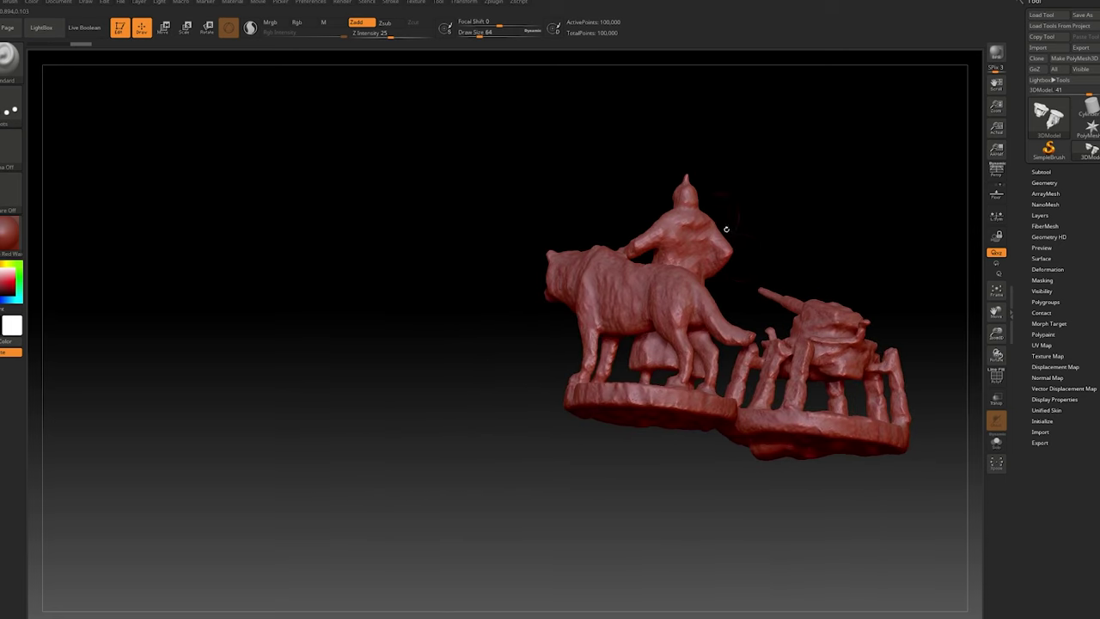
pyautogui.keyDown('alt'); pyautogui.moveTo(766, 278); pyautogui.dragTo(628, 291); pyautogui.keyUp('alt')
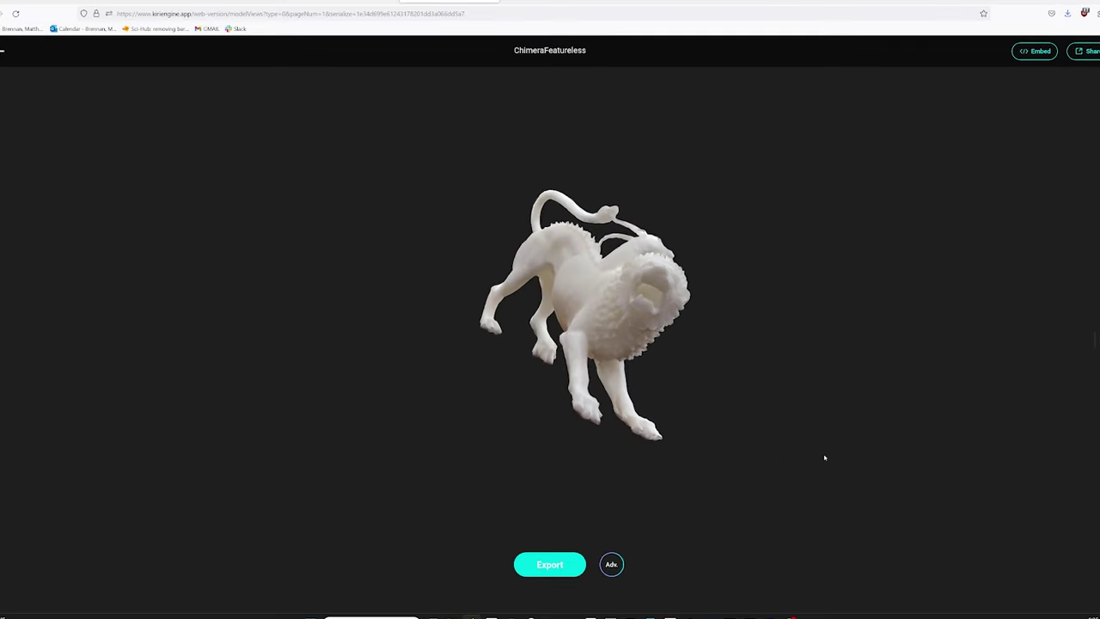
# Inspect the ChimeraFeatureless scan in KIRI Engine from the front, rear and side, including close views of the mane, legs and tail
pyautogui.scroll(3, 649, 392)
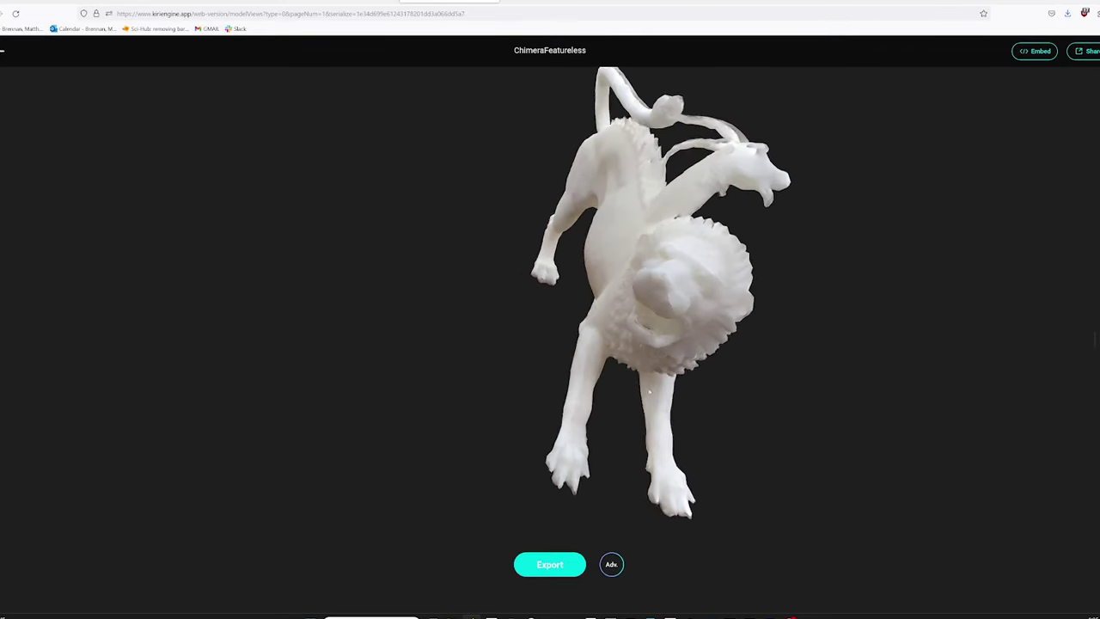
pyautogui.moveTo(649, 392); pyautogui.dragTo(336, 228)
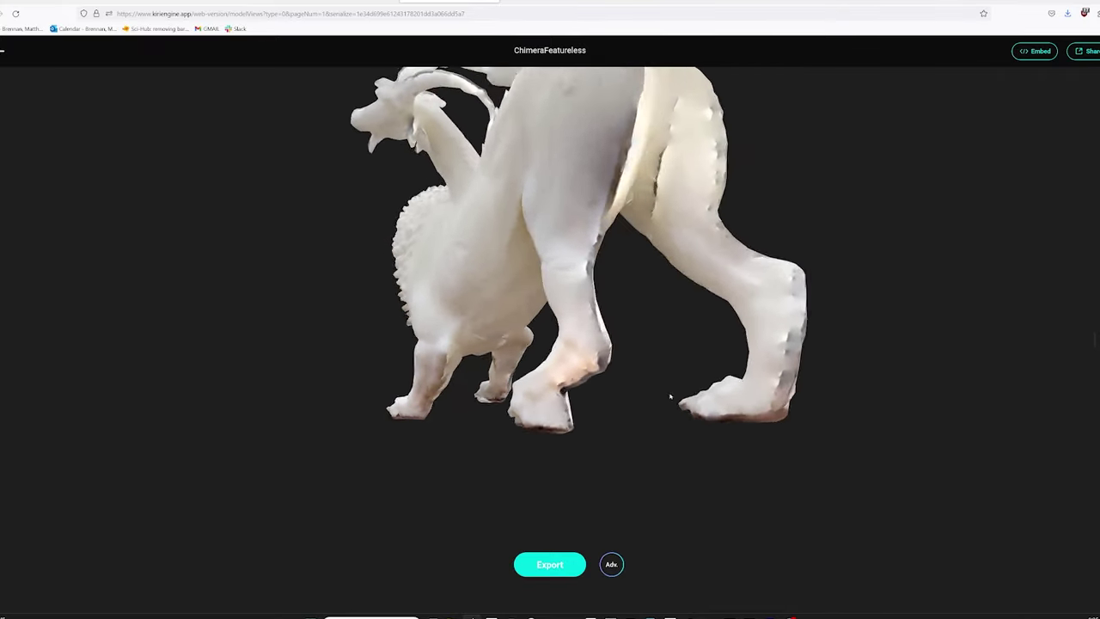
pyautogui.moveTo(670, 396); pyautogui.dragTo(463, 429)
pyautogui.scroll(5, 464, 430)
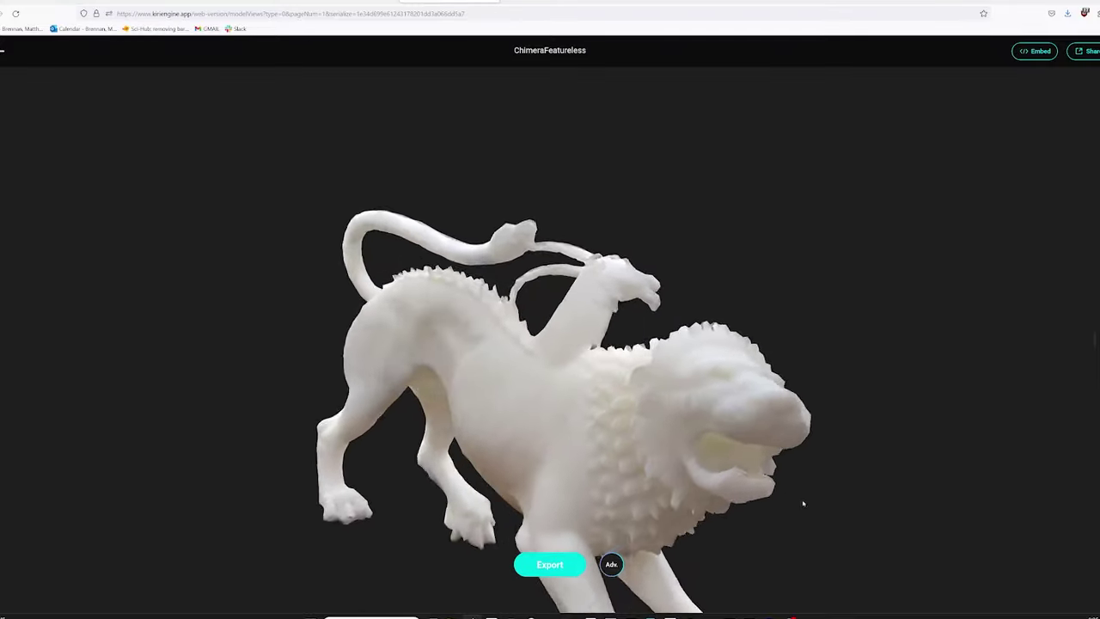
pyautogui.moveTo(803, 504); pyautogui.dragTo(837, 494)
pyautogui.moveTo(318, 378); pyautogui.dragTo(551, 365)
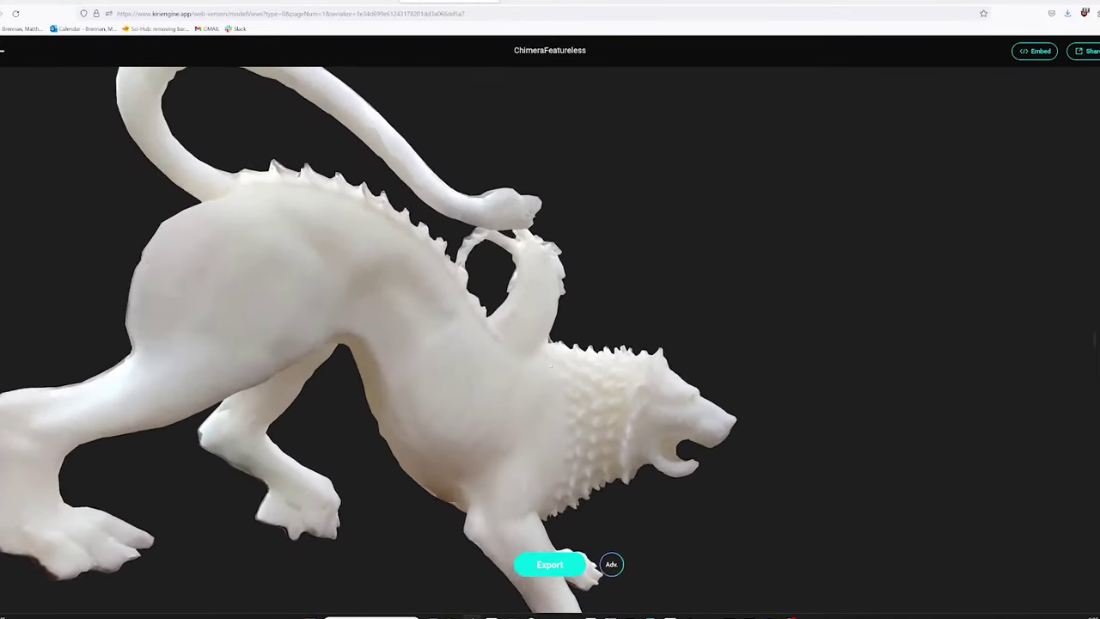
pyautogui.moveTo(311, 427); pyautogui.dragTo(601, 363)
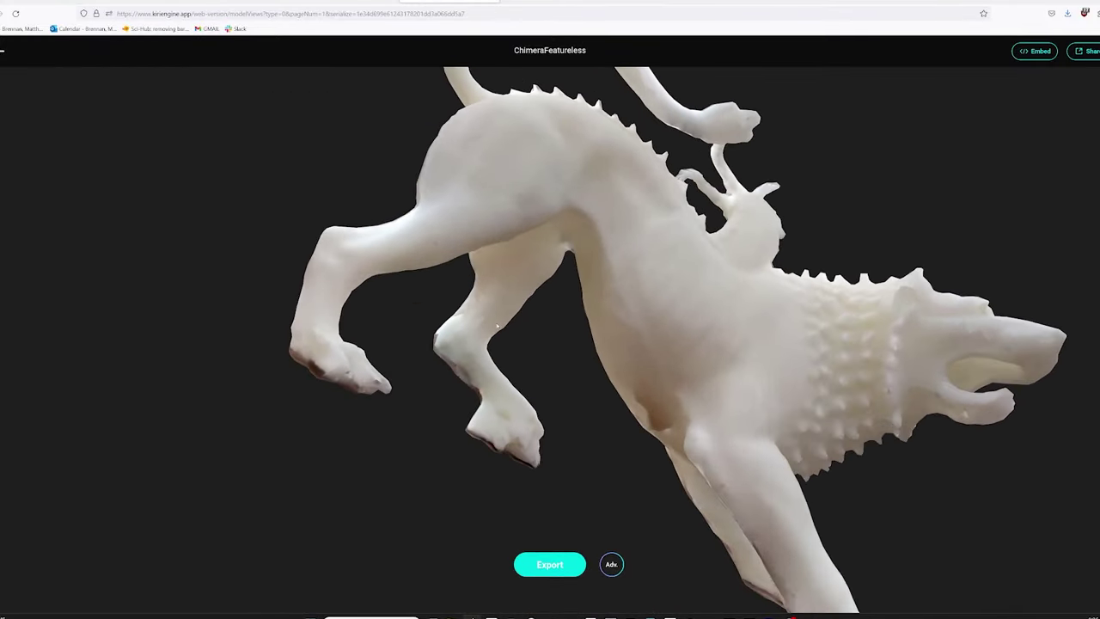
pyautogui.moveTo(497, 326); pyautogui.dragTo(438, 344)
pyautogui.scroll(-5, 438, 97)
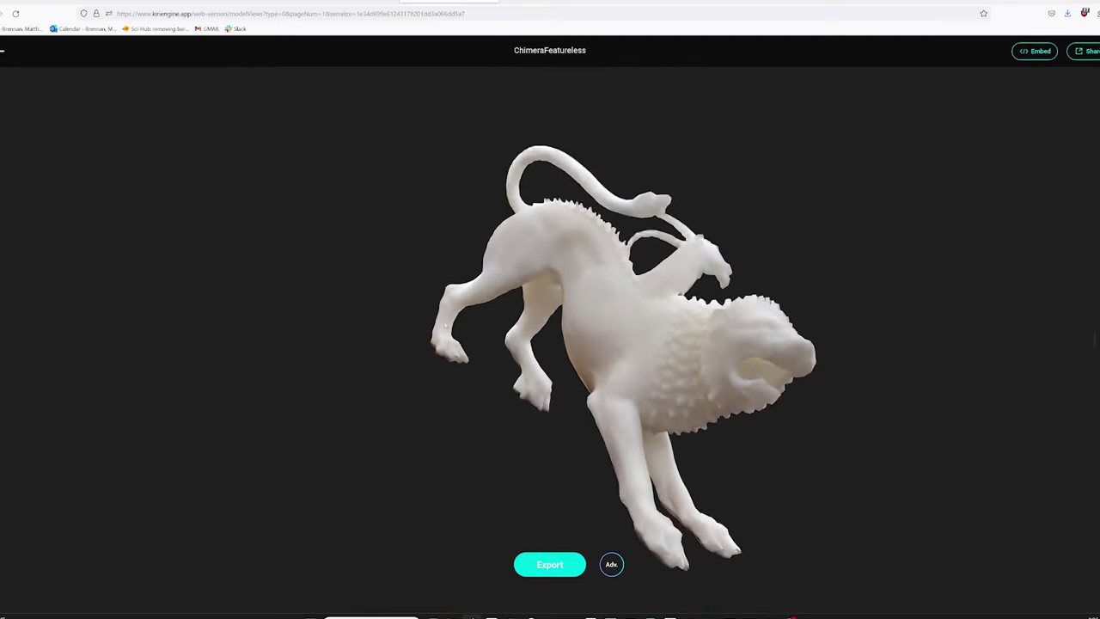
# Return to the model list, open the Wine bottle scan and rotate it to examine its back and front labels
pyautogui.click(23, 55)
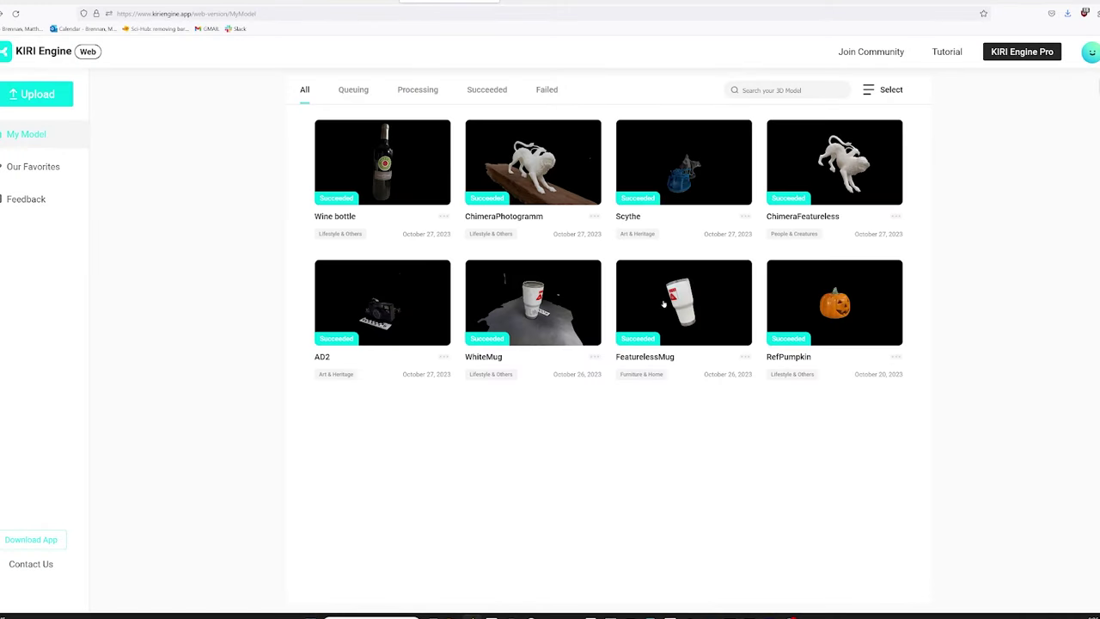
pyautogui.click(664, 304)
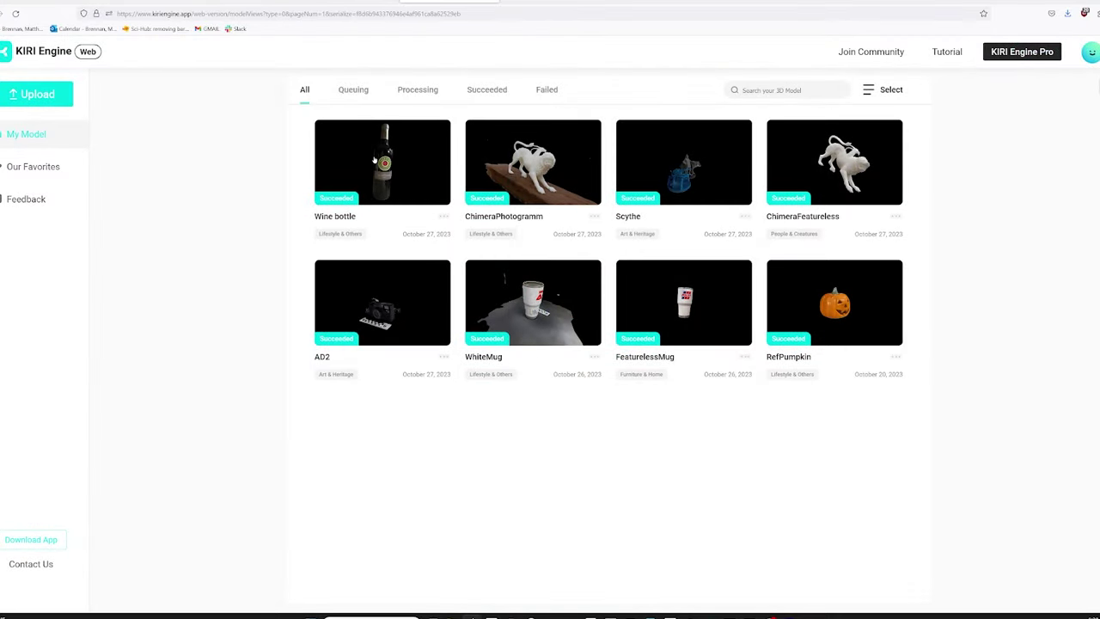
pyautogui.click(375, 159)
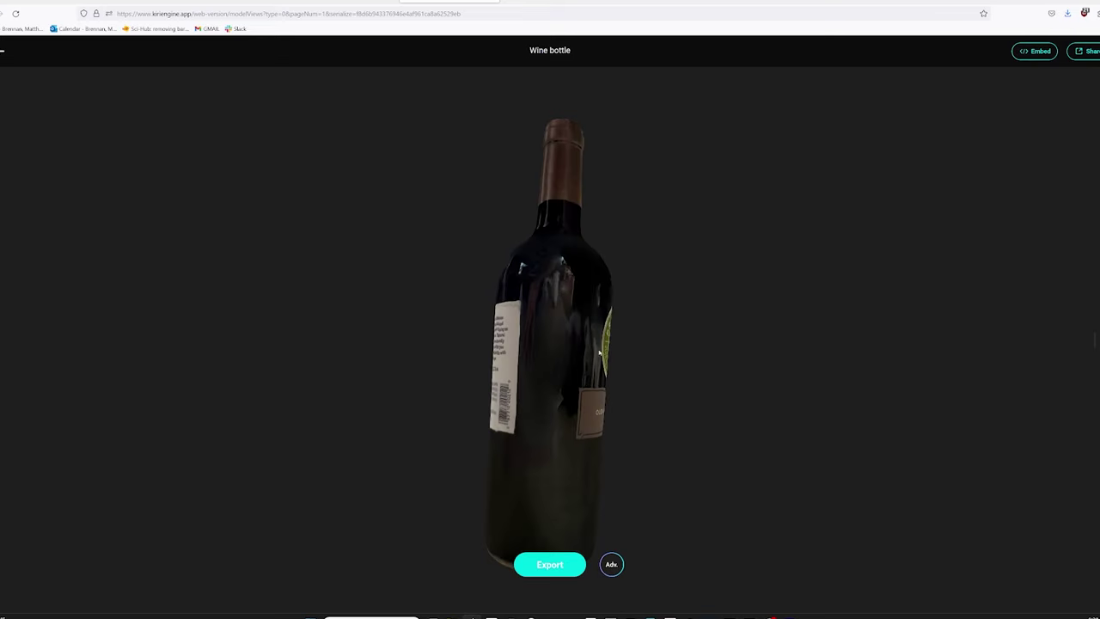
pyautogui.moveTo(599, 352); pyautogui.dragTo(289, 364)
pyautogui.moveTo(665, 369); pyautogui.dragTo(466, 363)
pyautogui.scroll(-2, 507, 371)
pyautogui.scroll(-2, 531, 391)
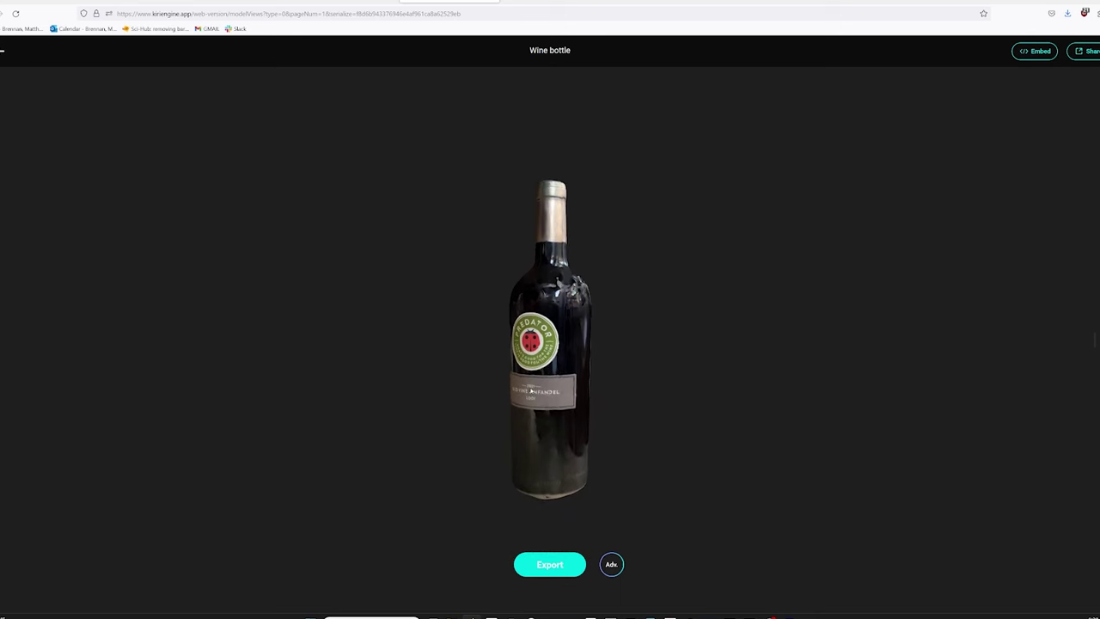
# Examine the Wine bottle scan from directly above the cap and from below the base
pyautogui.moveTo(636, 388); pyautogui.dragTo(515, 418)
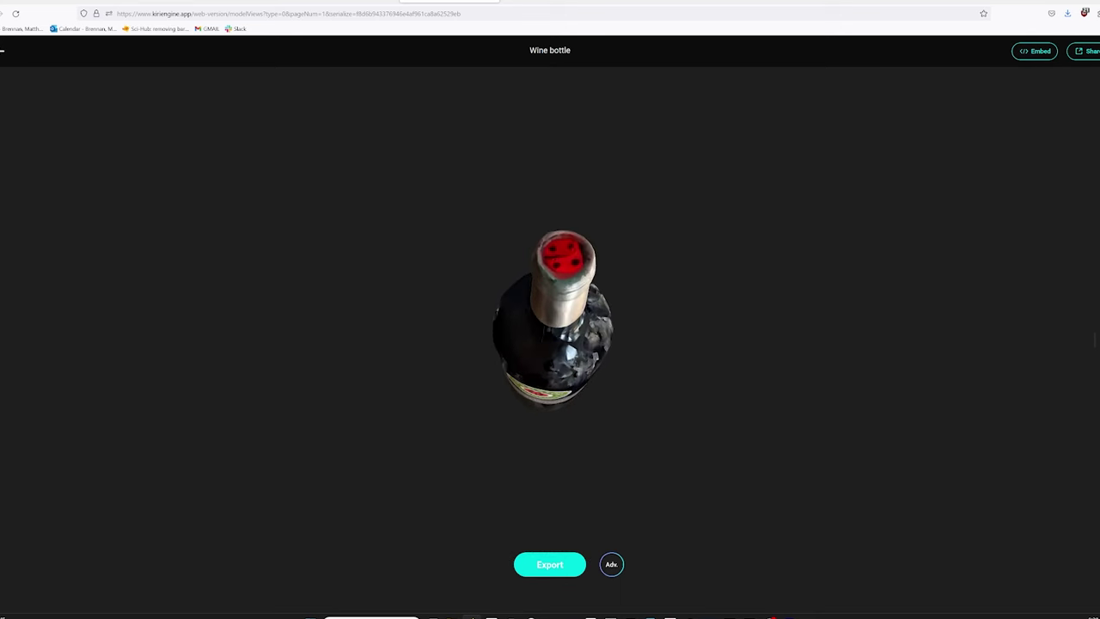
pyautogui.moveTo(596, 380); pyautogui.dragTo(570, 204)
pyautogui.moveTo(544, 468); pyautogui.dragTo(570, 388)
pyautogui.scroll(-3, 570, 389)
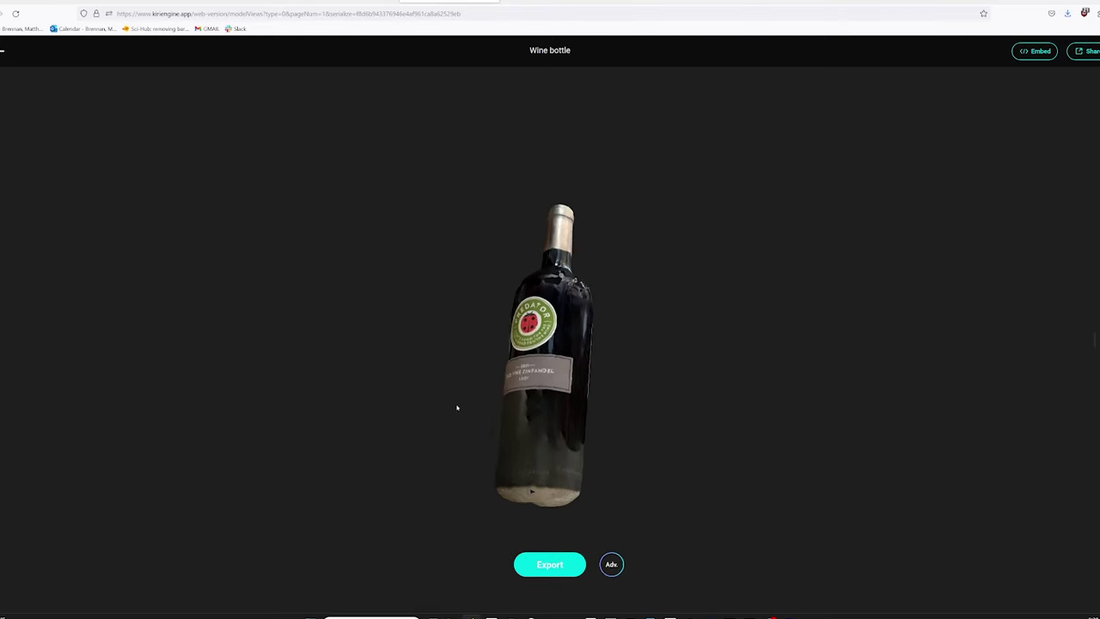
pyautogui.moveTo(457, 407); pyautogui.dragTo(460, 309)
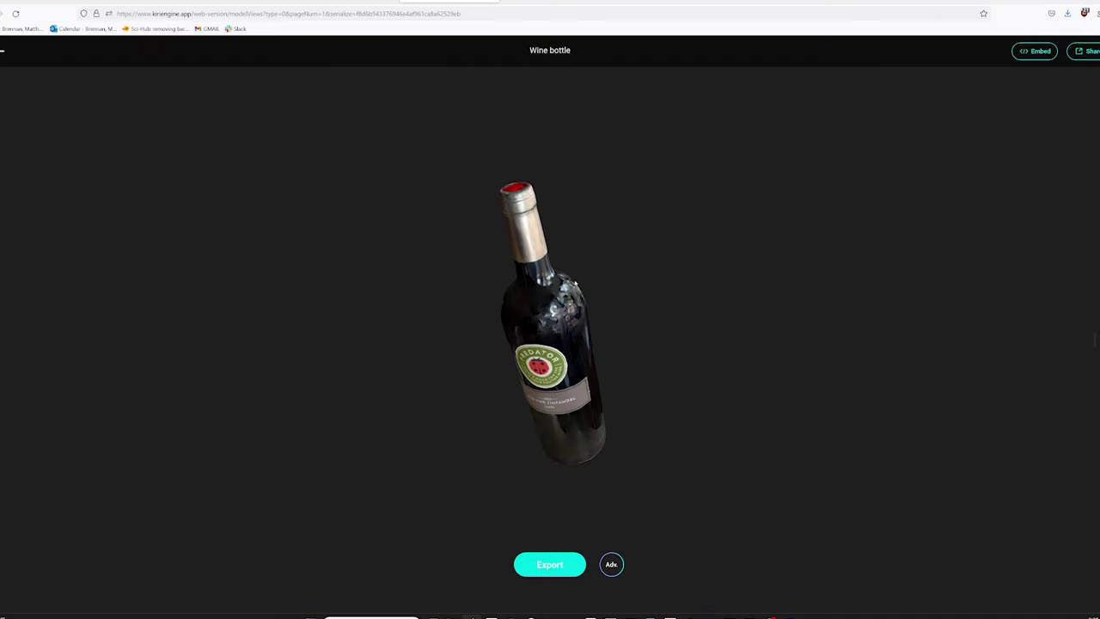
# Inspect the bottle's reflective shoulder and front label up close, and turn the scan around its full body
pyautogui.scroll(5, 591, 318)
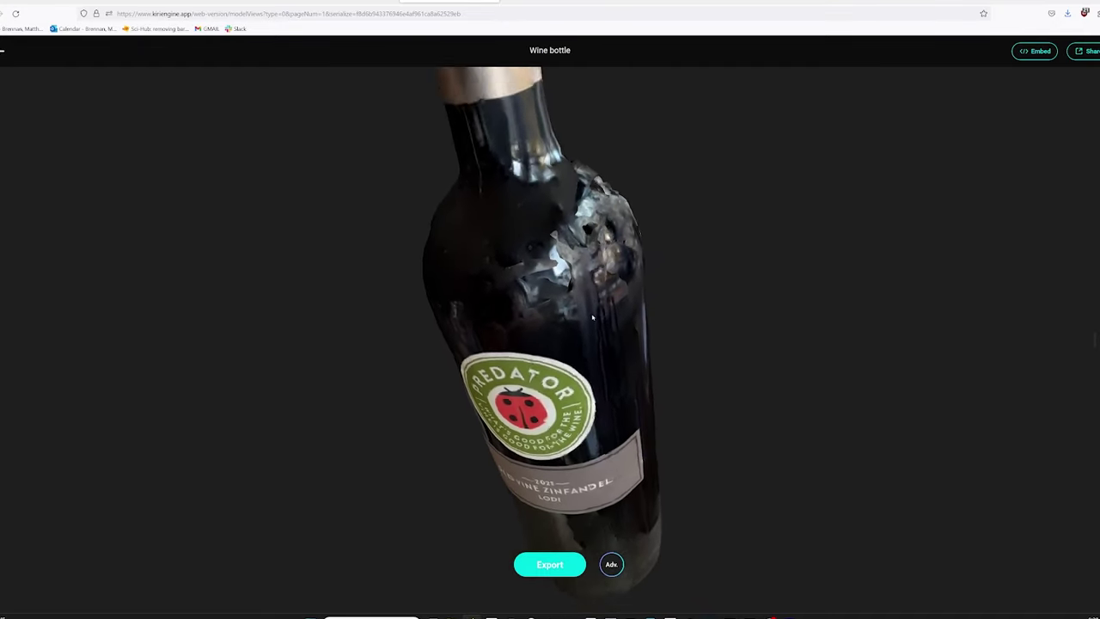
pyautogui.moveTo(591, 317); pyautogui.dragTo(617, 241)
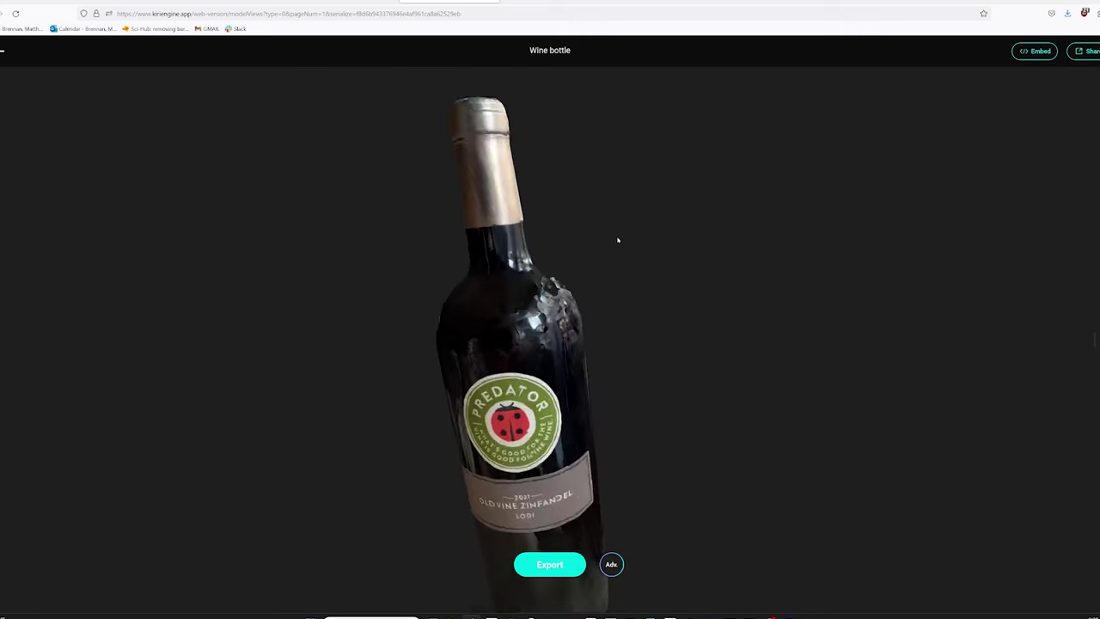
pyautogui.scroll(-3, 617, 240)
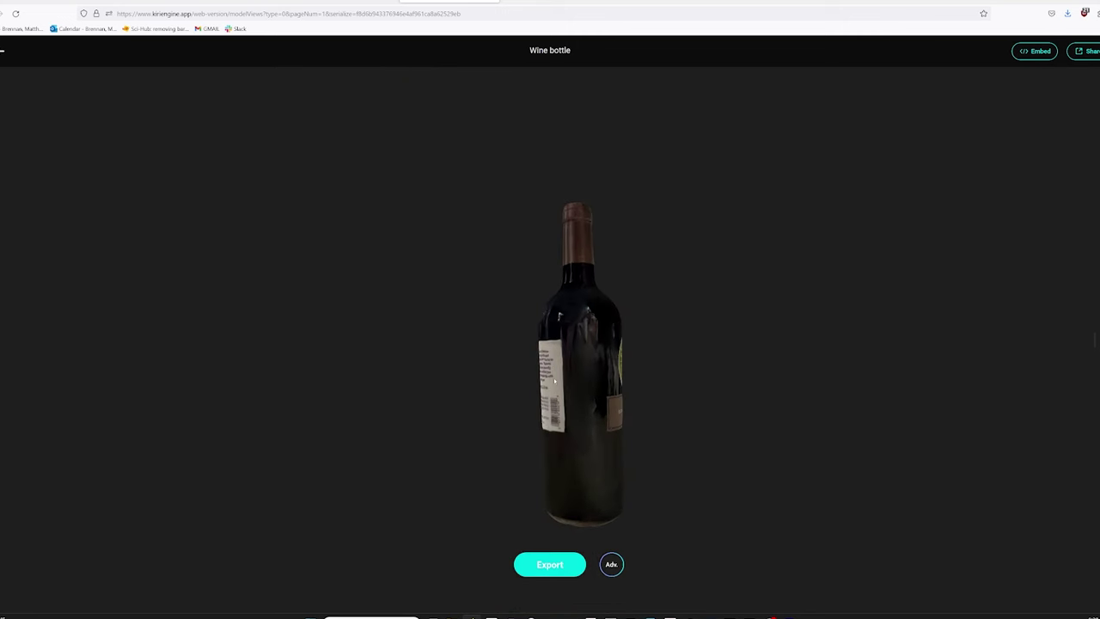
pyautogui.moveTo(692, 375); pyautogui.dragTo(392, 386)
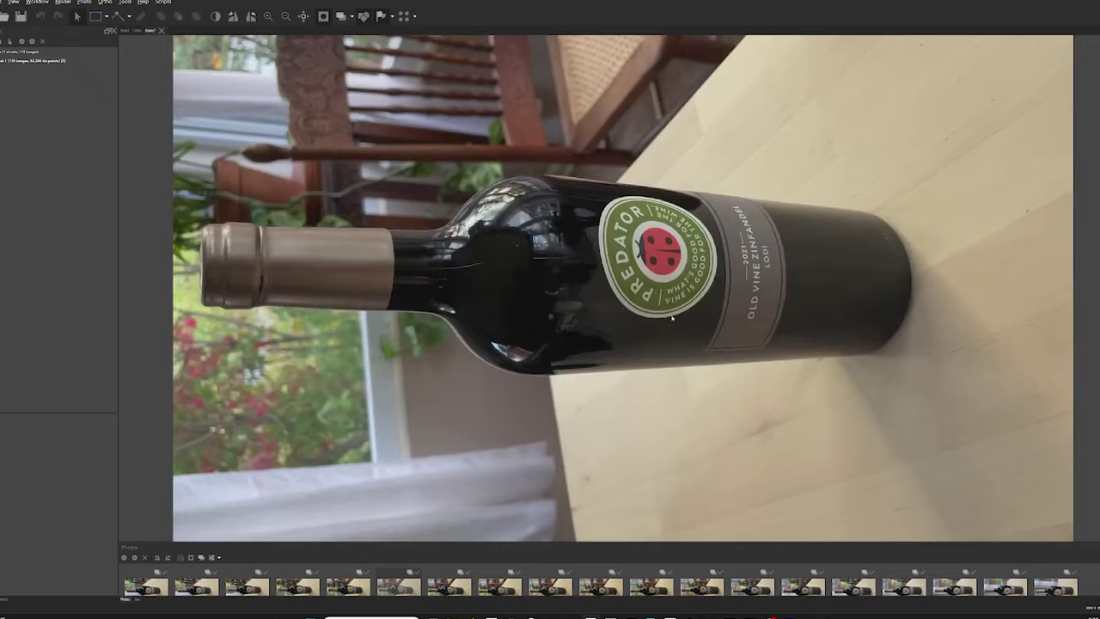
# Examine the wine bottle source photo in Metashape, and display the textured photogrammetry model for a closer view
pyautogui.scroll(-2, 675, 309)
pyautogui.scroll(2, 668, 292)
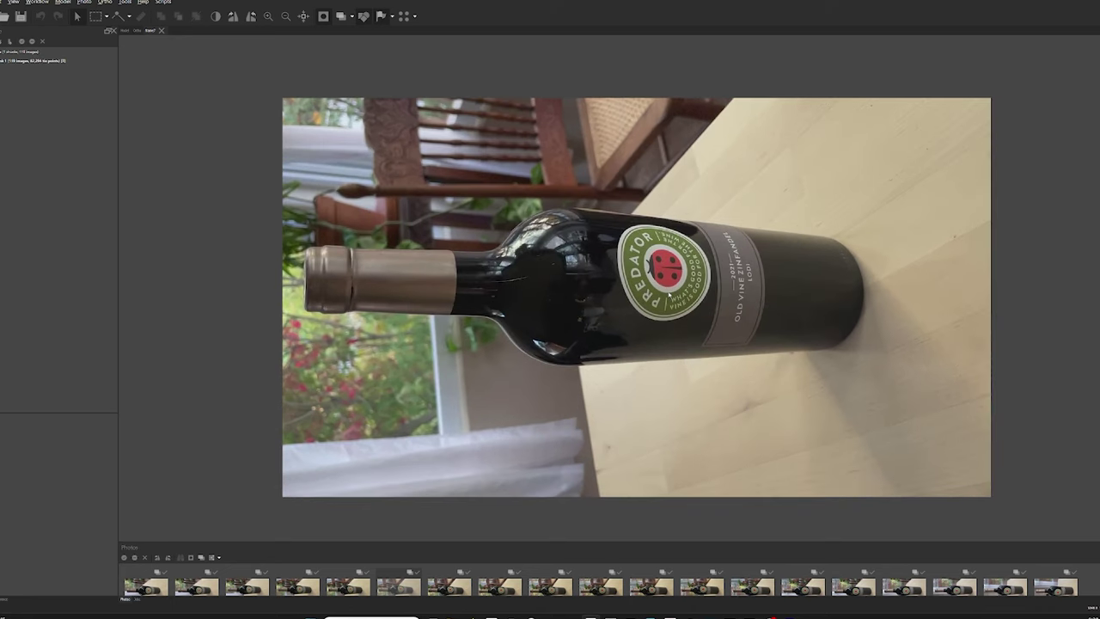
pyautogui.click(124, 30)
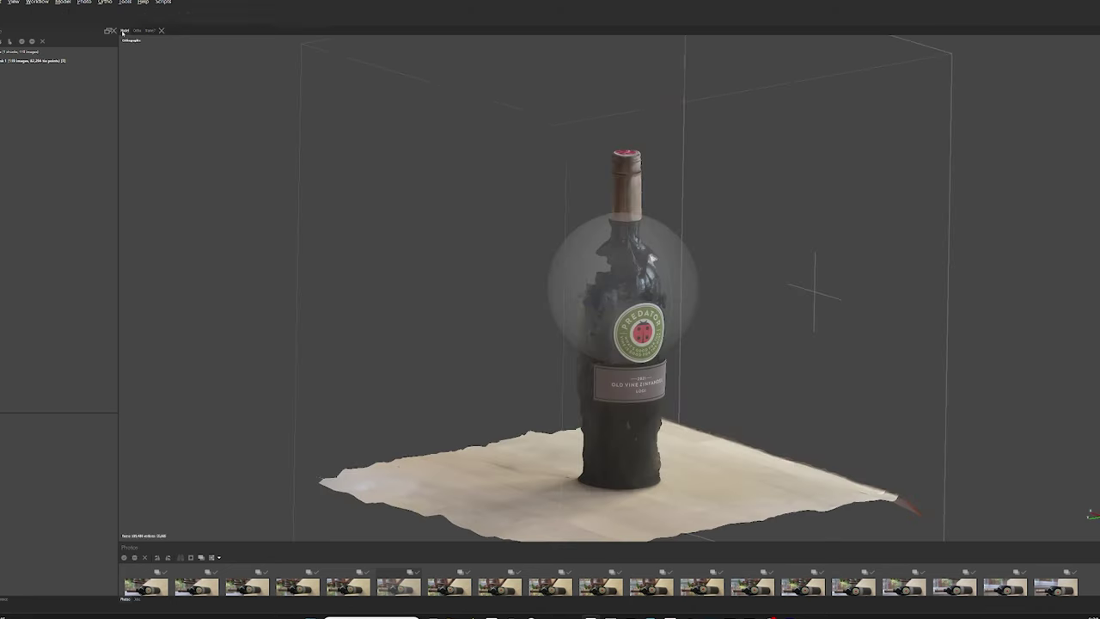
pyautogui.moveTo(651, 302)
pyautogui.mouseDown()
pyautogui.moveTo(573, 293)
pyautogui.moveTo(642, 291)
pyautogui.mouseUp()
pyautogui.scroll(3, 601, 295)
# Display the photogrammetry bottle in Shaded and Solid modes, and examine its surface geometry from several angles
pyautogui.click(371, 17)
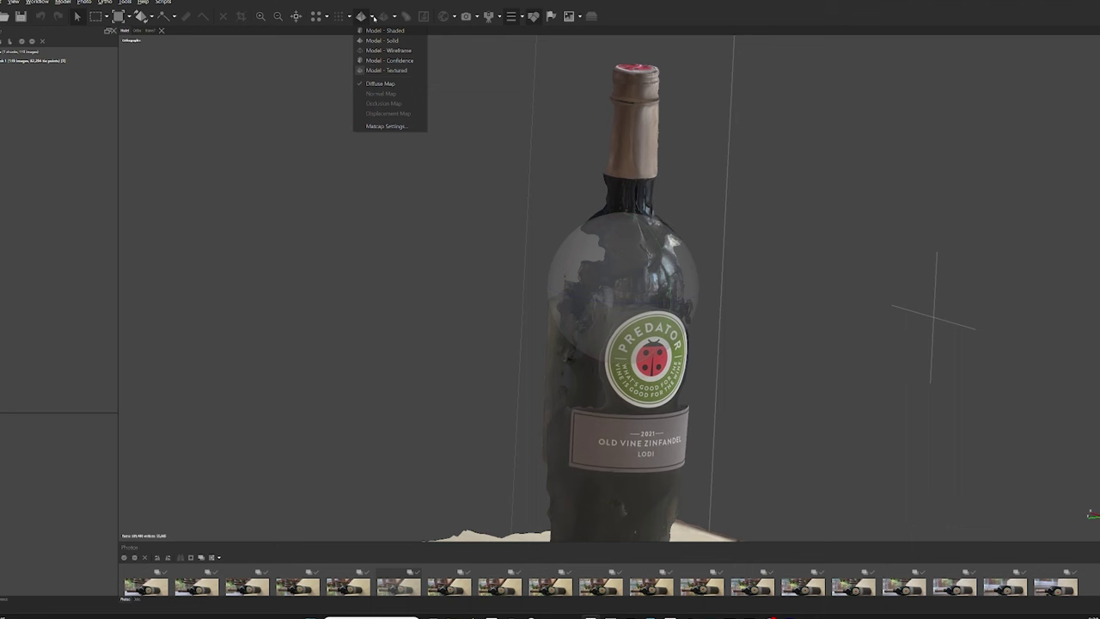
pyautogui.click(378, 41)
pyautogui.click(371, 16)
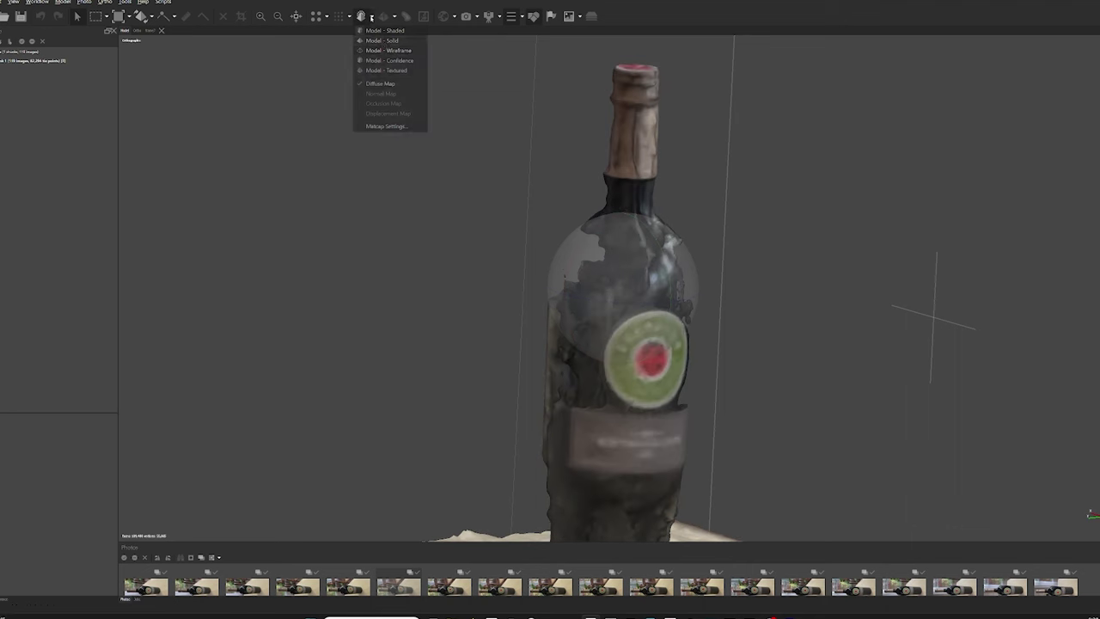
pyautogui.click(383, 48)
pyautogui.moveTo(618, 281); pyautogui.dragTo(648, 338)
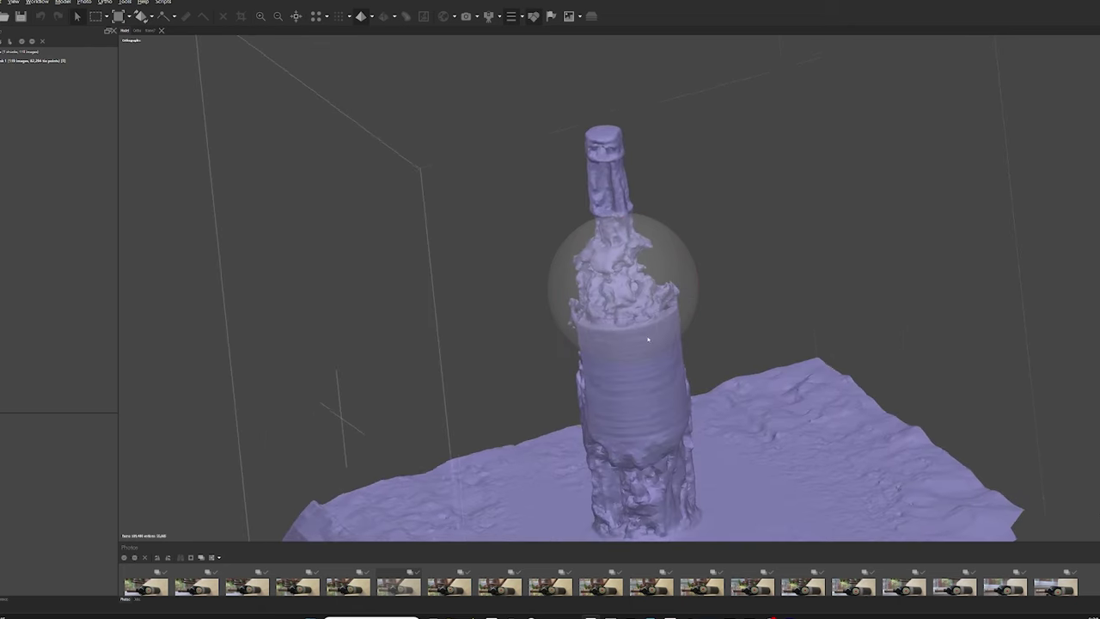
pyautogui.scroll(-3, 653, 338)
pyautogui.moveTo(670, 345); pyautogui.dragTo(670, 308, button='middle')
pyautogui.moveTo(601, 321); pyautogui.dragTo(481, 456)
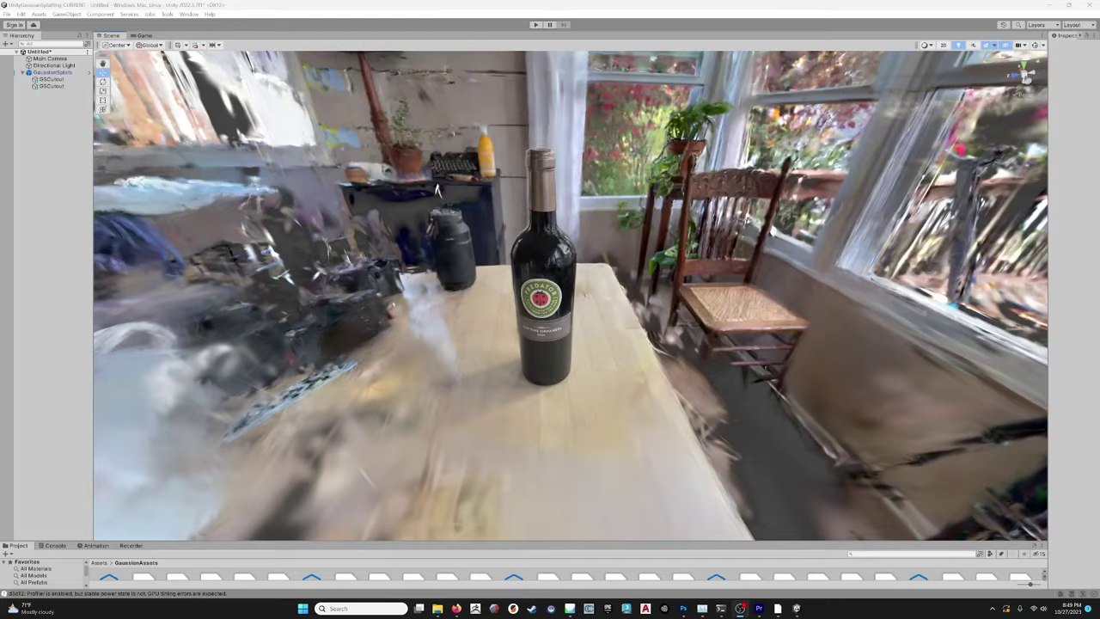
# Orbit around the wine bottle in the Unity Gaussian splat scene to examine it and the surrounding room
pyautogui.keyDown('alt'); pyautogui.moveTo(771, 230); pyautogui.dragTo(804, 223); pyautogui.keyUp('alt')
pyautogui.moveTo(405, 182); pyautogui.dragTo(545, 182, button='right')
pyautogui.keyDown('alt'); pyautogui.moveTo(545, 182); pyautogui.dragTo(107, 184); pyautogui.keyUp('alt')
pyautogui.moveTo(550, 309)
pyautogui.keyDown('alt'); pyautogui.mouseDown()
pyautogui.moveTo(395, 302)
pyautogui.moveTo(550, 309)
pyautogui.mouseUp(); pyautogui.keyUp('alt')
pyautogui.keyDown('alt'); pyautogui.moveTo(168, 282); pyautogui.dragTo(637, 188); pyautogui.keyUp('alt')
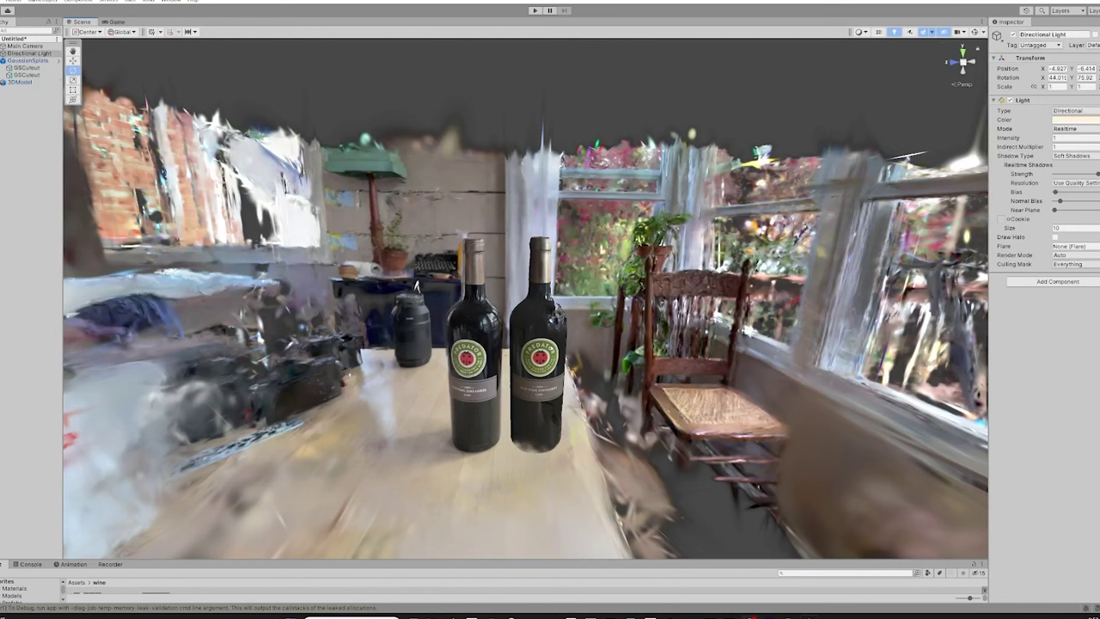
# Move the 3DModel bottle slightly along its Z axis beside the splat bottle, and view the pair from another angle
pyautogui.click(551, 347)
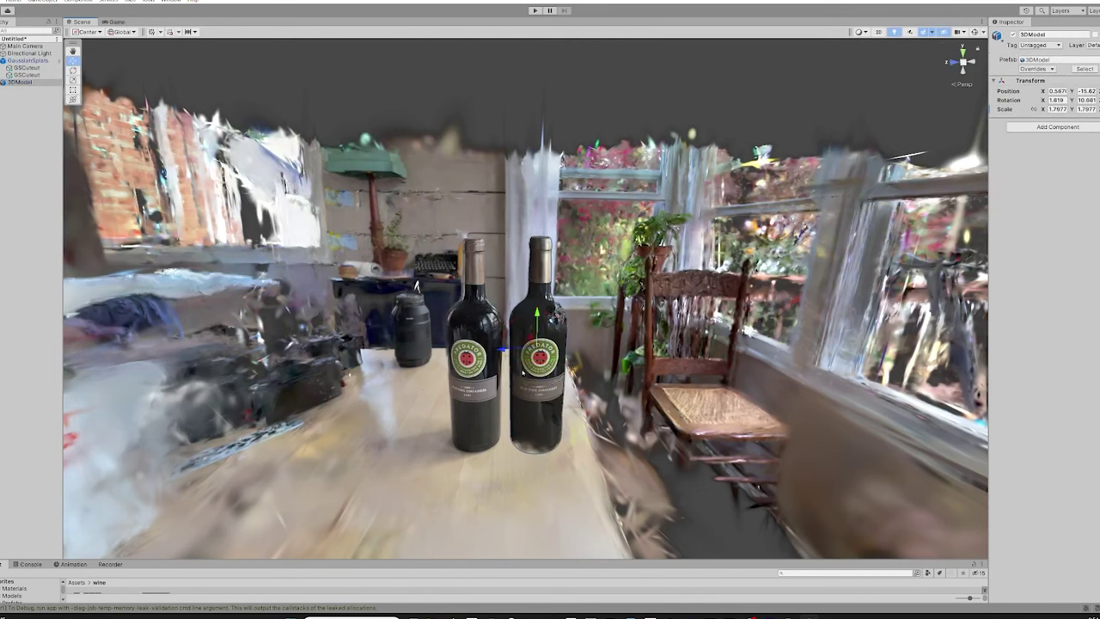
pyautogui.moveTo(512, 350)
pyautogui.mouseDown()
pyautogui.moveTo(582, 348)
pyautogui.moveTo(457, 351)
pyautogui.moveTo(499, 351)
pyautogui.mouseUp()
pyautogui.keyDown('alt'); pyautogui.moveTo(416, 286); pyautogui.dragTo(476, 434); pyautogui.keyUp('alt')
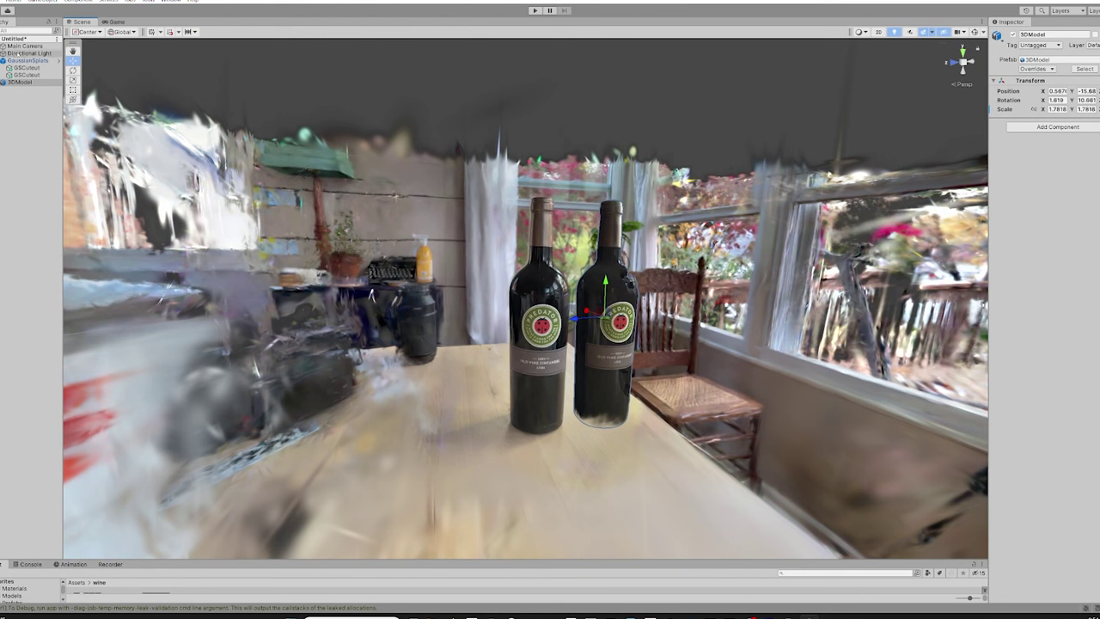
# Set the Directional Light's rotation to X 42.84 and Y -623.7, and its Y position to 3.3
pyautogui.click(29, 53)
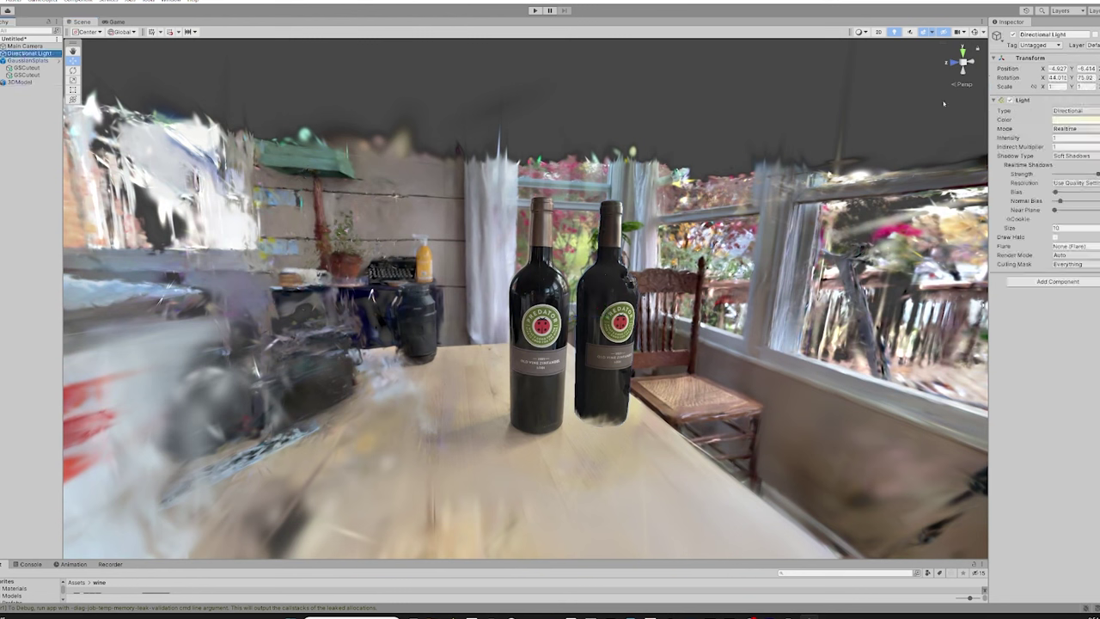
pyautogui.click(1042, 77)
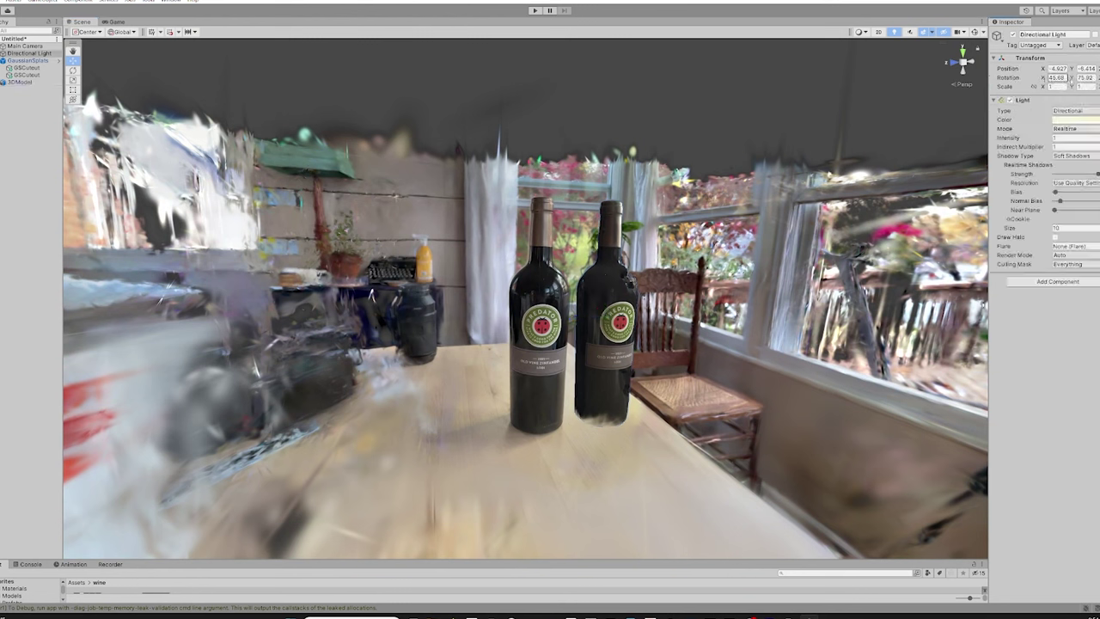
pyautogui.moveTo(1043, 77); pyautogui.dragTo(1056, 77)
pyautogui.moveTo(1071, 78); pyautogui.dragTo(1089, 86)
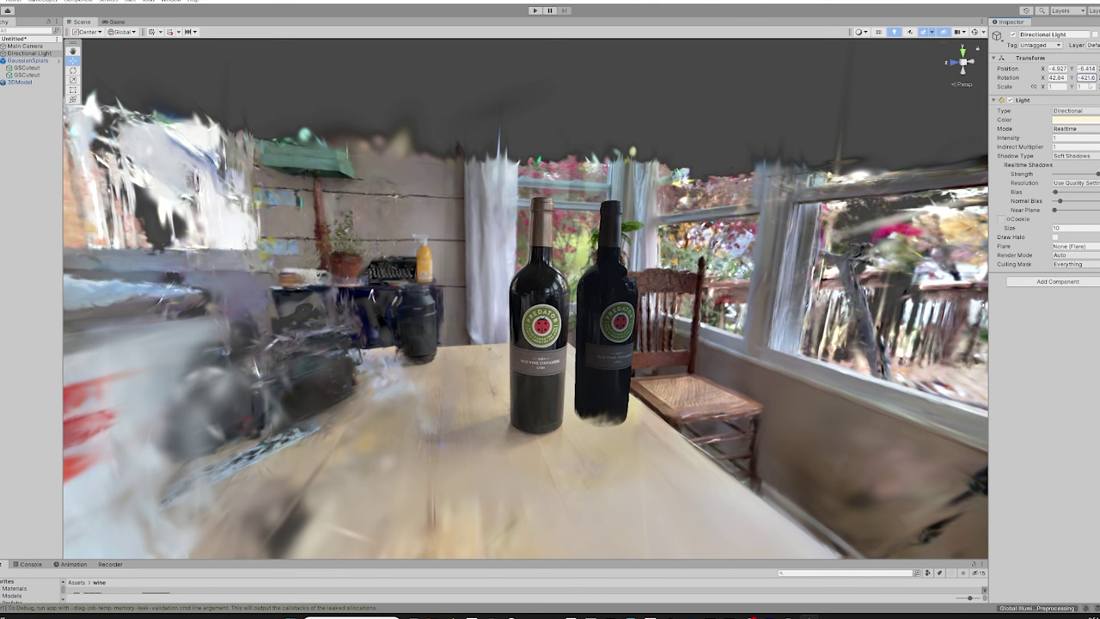
pyautogui.moveTo(1024, 85); pyautogui.dragTo(640, 104)
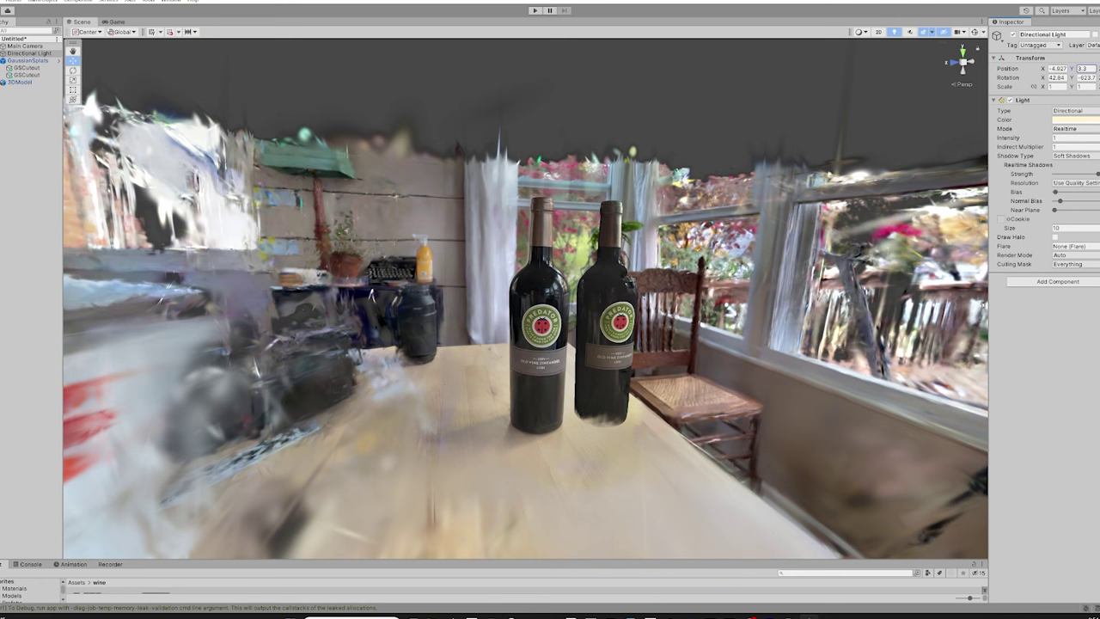
# Add a Point Light to the scene
pyautogui.click(44, 1)
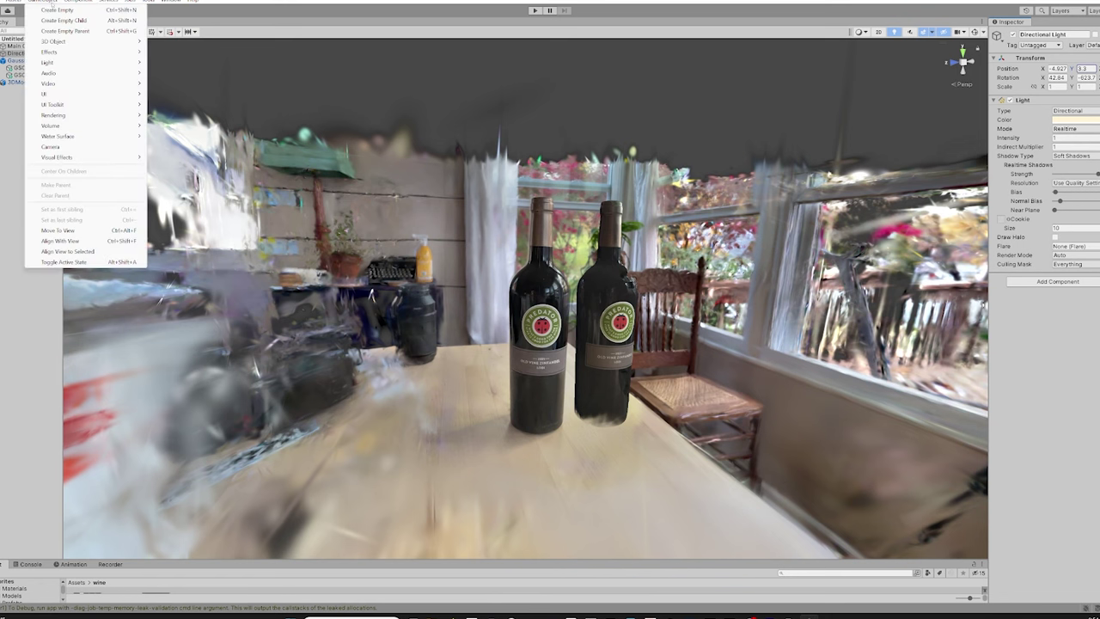
pyautogui.moveTo(48, 62)
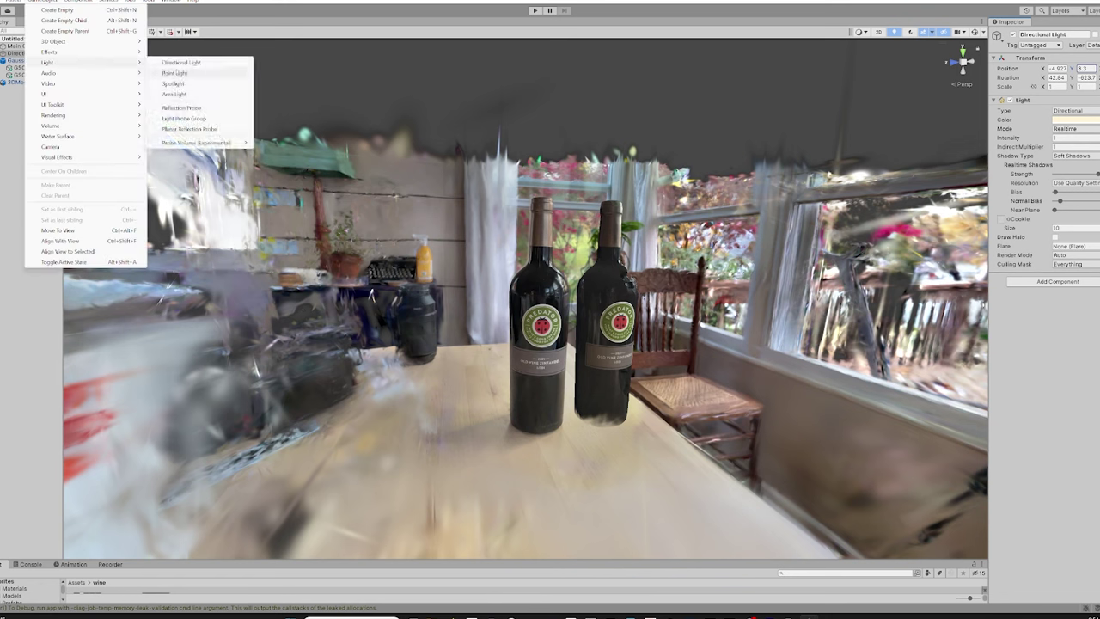
pyautogui.click(176, 73)
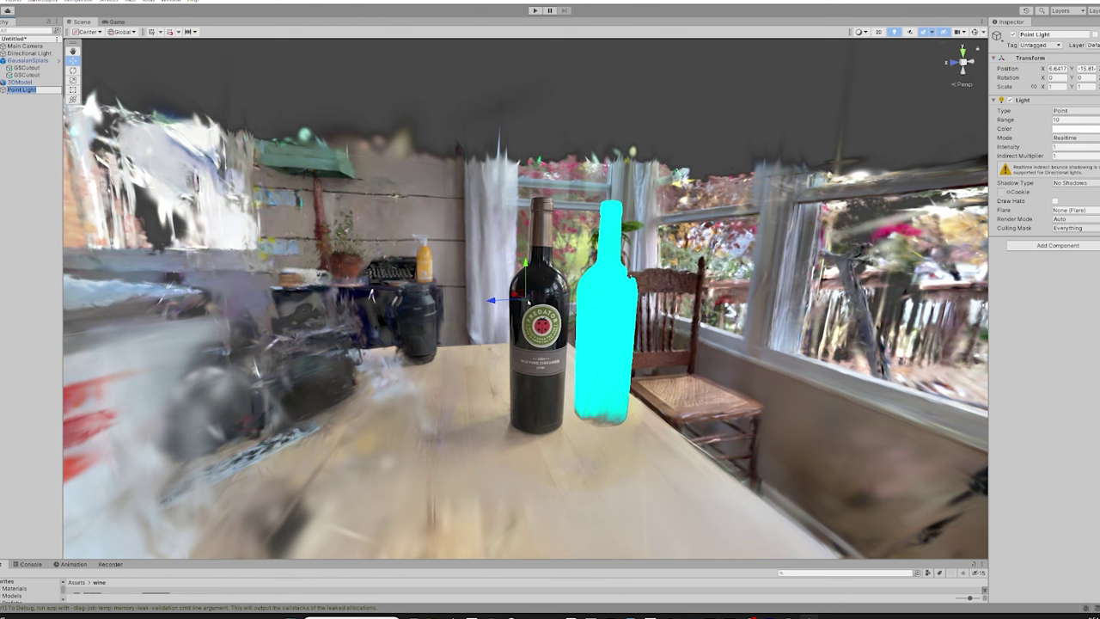
# Set the Point Light's intensity to 4.47 and move it to different positions around the wine bottles to test how they react to light
pyautogui.moveTo(523, 301); pyautogui.dragTo(599, 397)
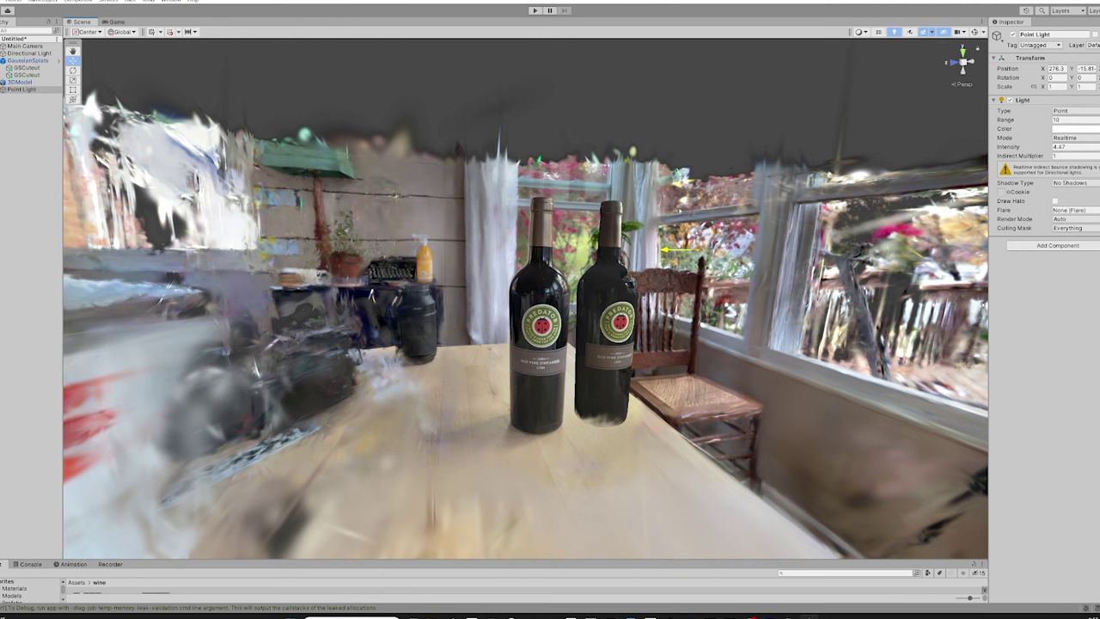
pyautogui.moveTo(696, 314); pyautogui.dragTo(593, 291)
pyautogui.moveTo(730, 311); pyautogui.dragTo(633, 307)
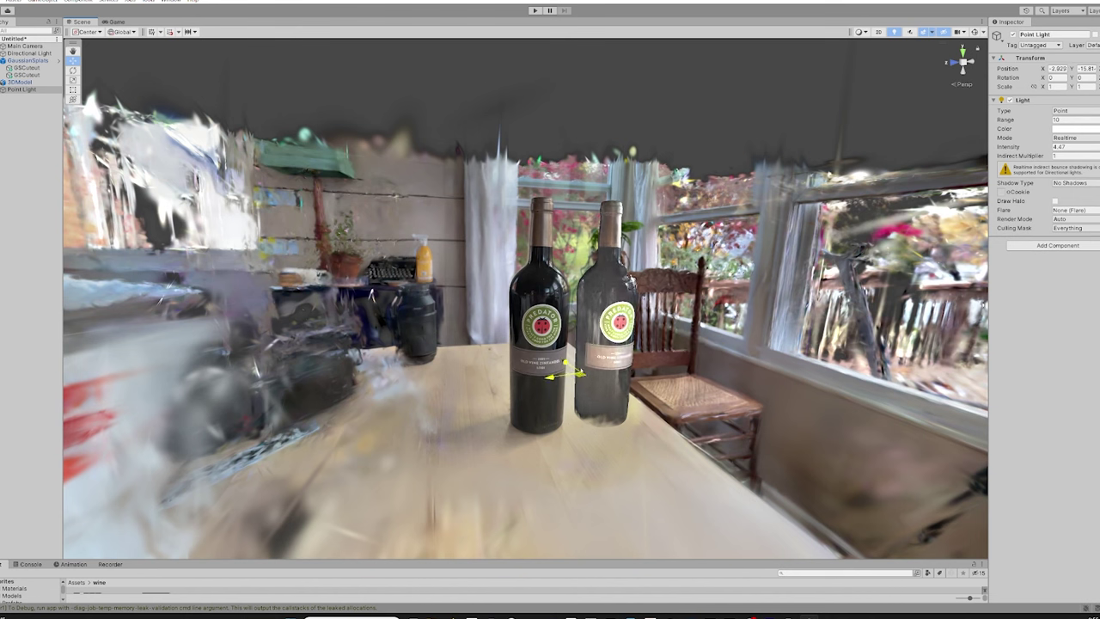
pyautogui.moveTo(710, 374); pyautogui.dragTo(786, 249)
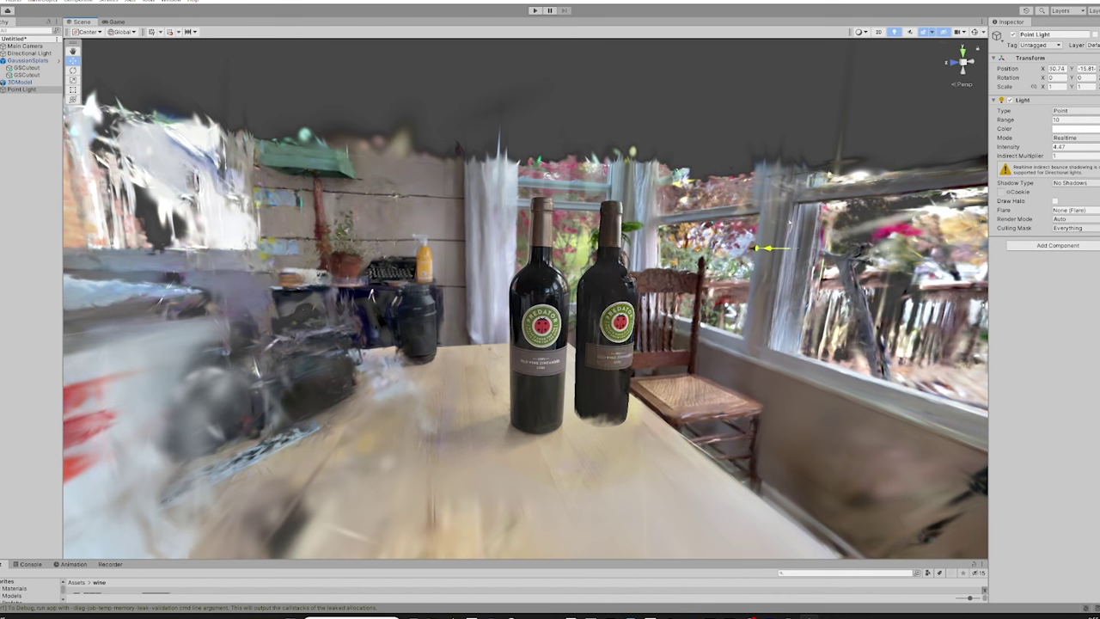
pyautogui.moveTo(712, 294); pyautogui.dragTo(790, 447)
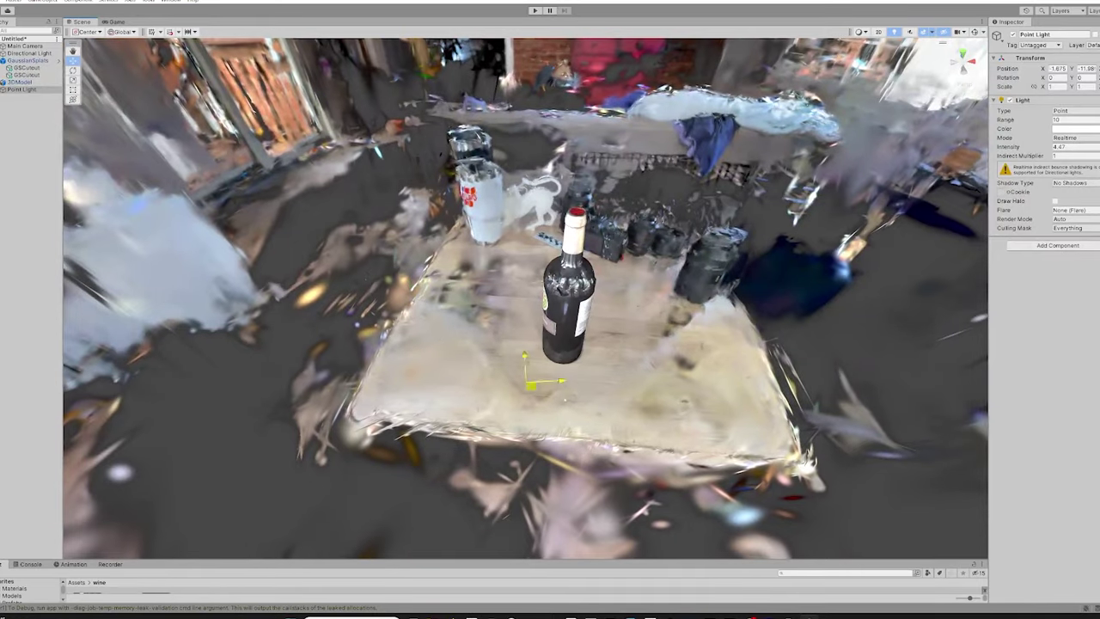
pyautogui.moveTo(646, 372); pyautogui.dragTo(629, 372)
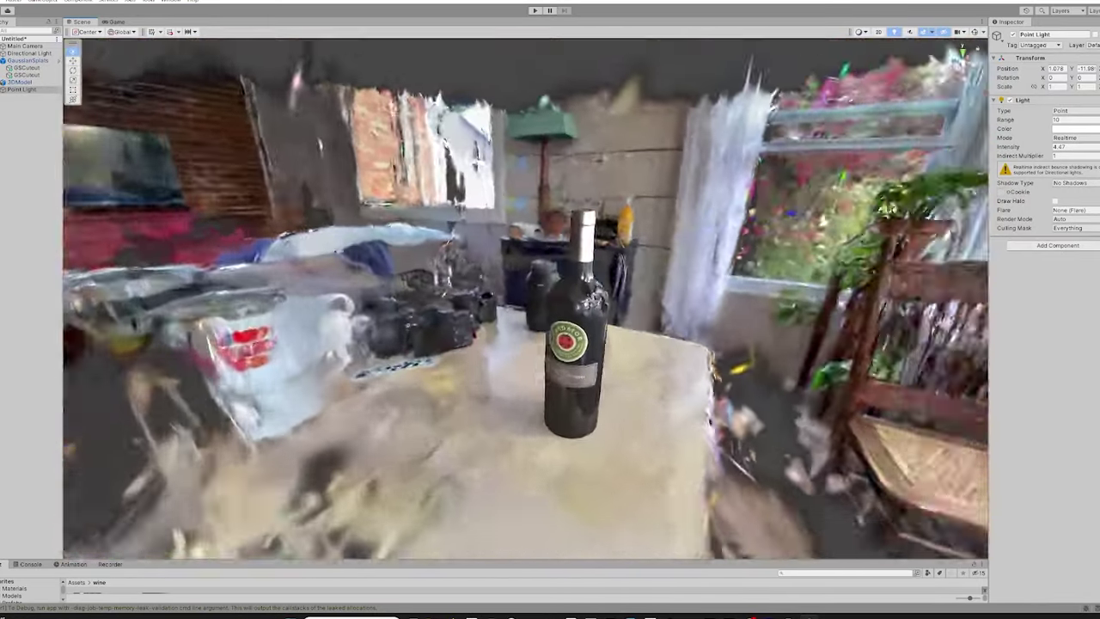